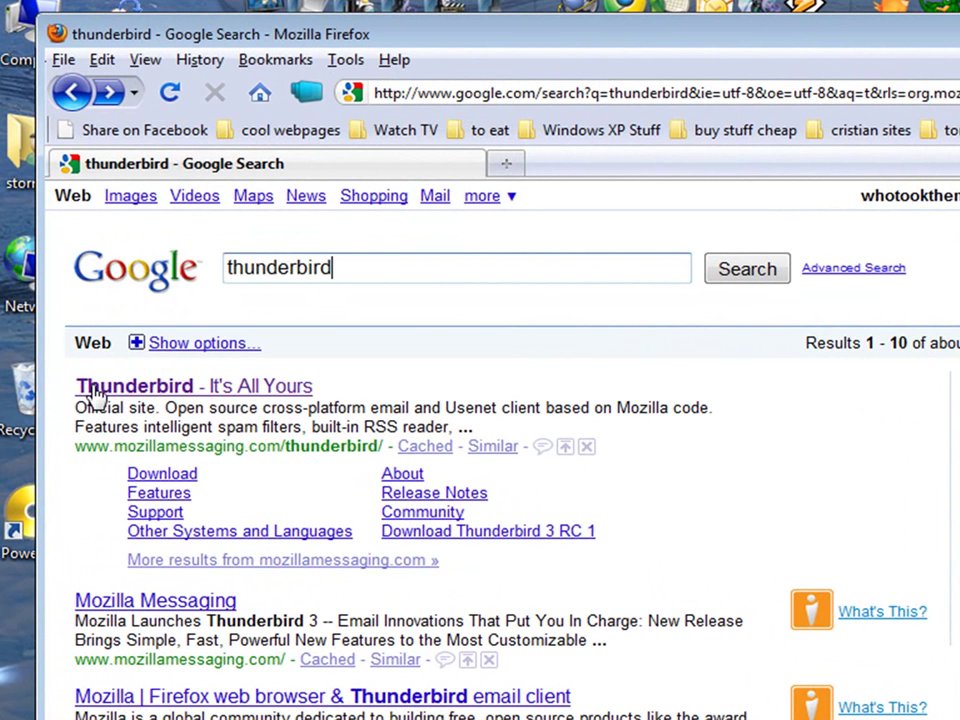
Open the official Thunderbird site from Google results and start the Thunderbird 3 free download.
{"action": "left_click", "coordinate": [230, 387]}
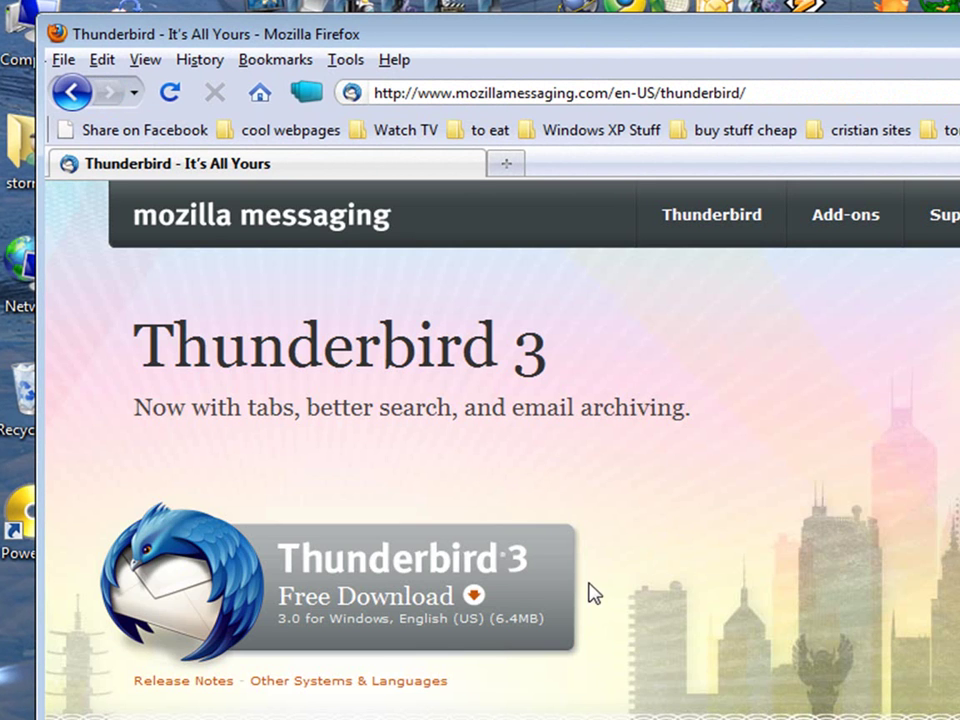
{"action": "left_click", "coordinate": [404, 590]}
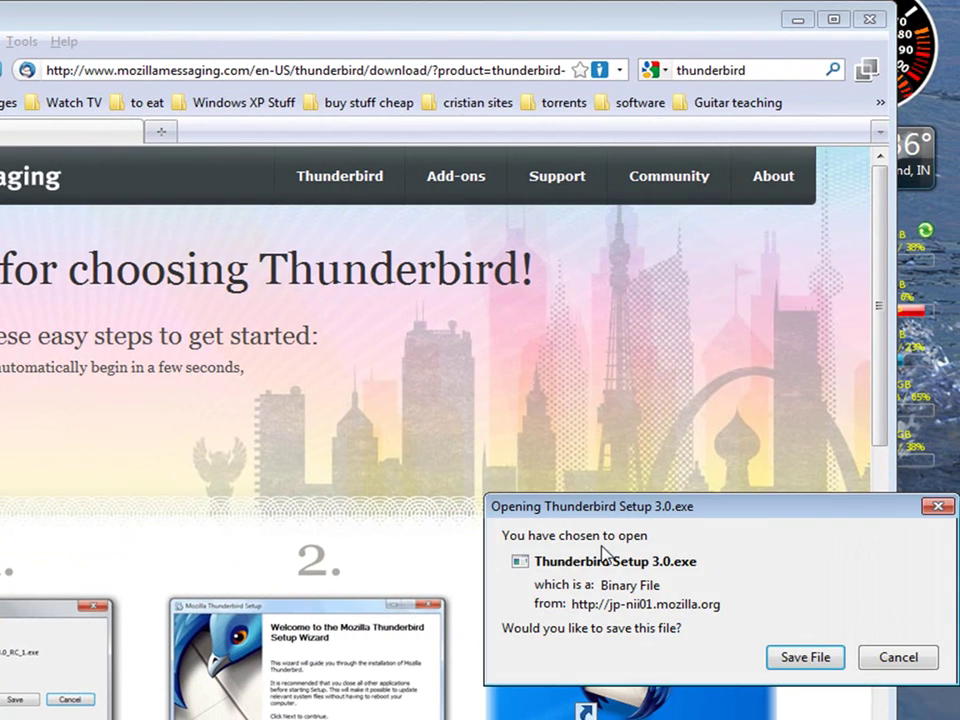
{"action": "left_click_drag", "start_coordinate": [606, 518], "coordinate": [256, 400]}
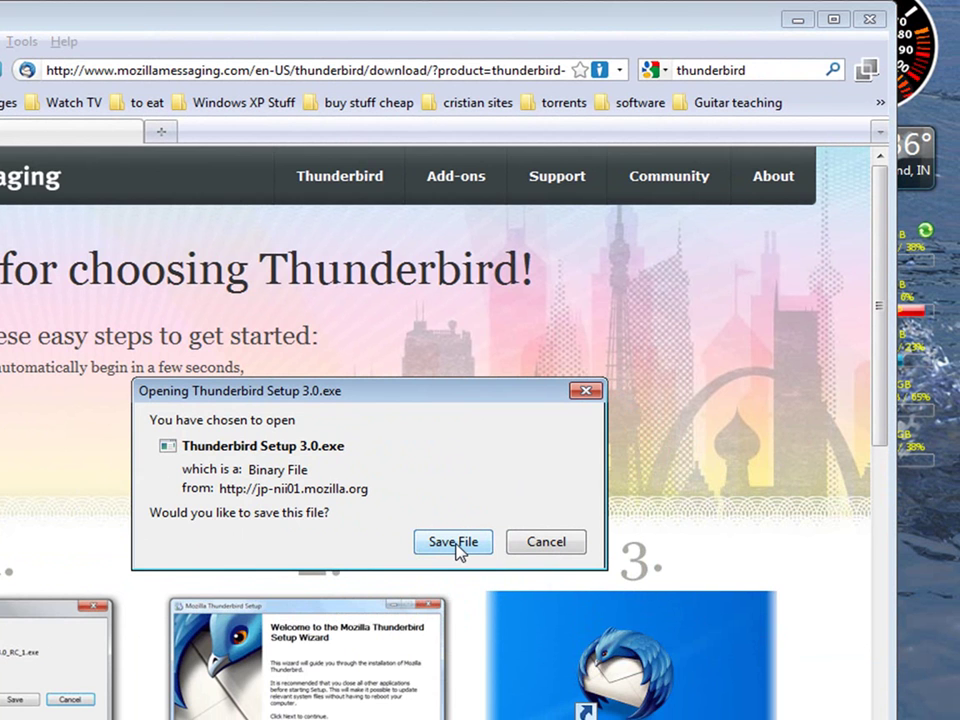
Run Thunderbird Setup 3.0.exe from Firefox's Downloads list, confirming the security warning.
{"action": "left_click", "coordinate": [546, 541]}
{"action": "mouse_move", "coordinate": [485, 700]}
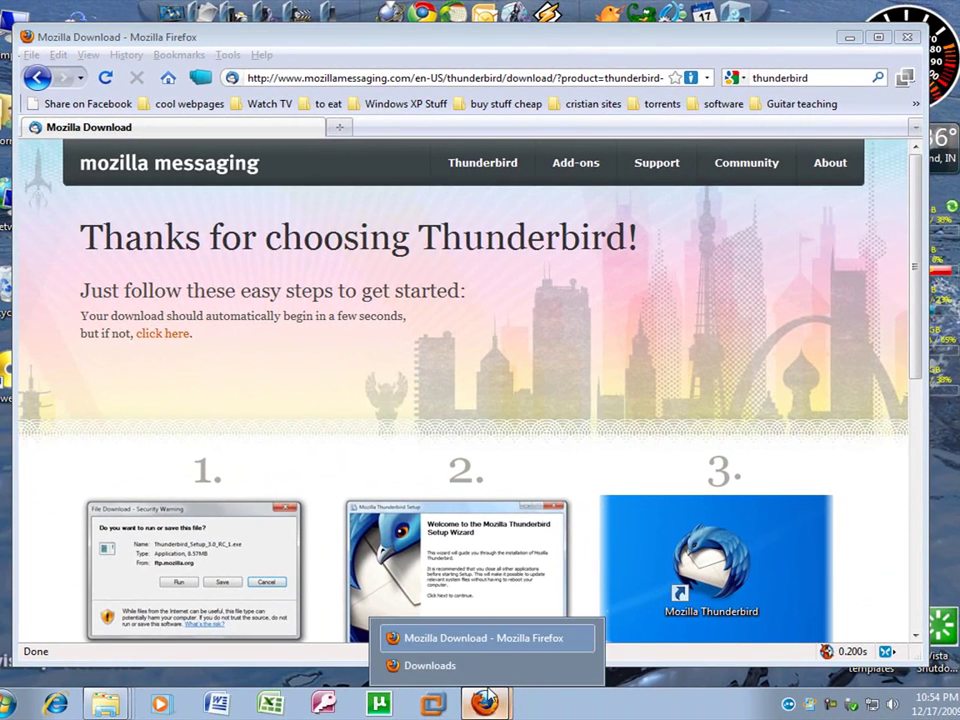
{"action": "left_click", "coordinate": [430, 665]}
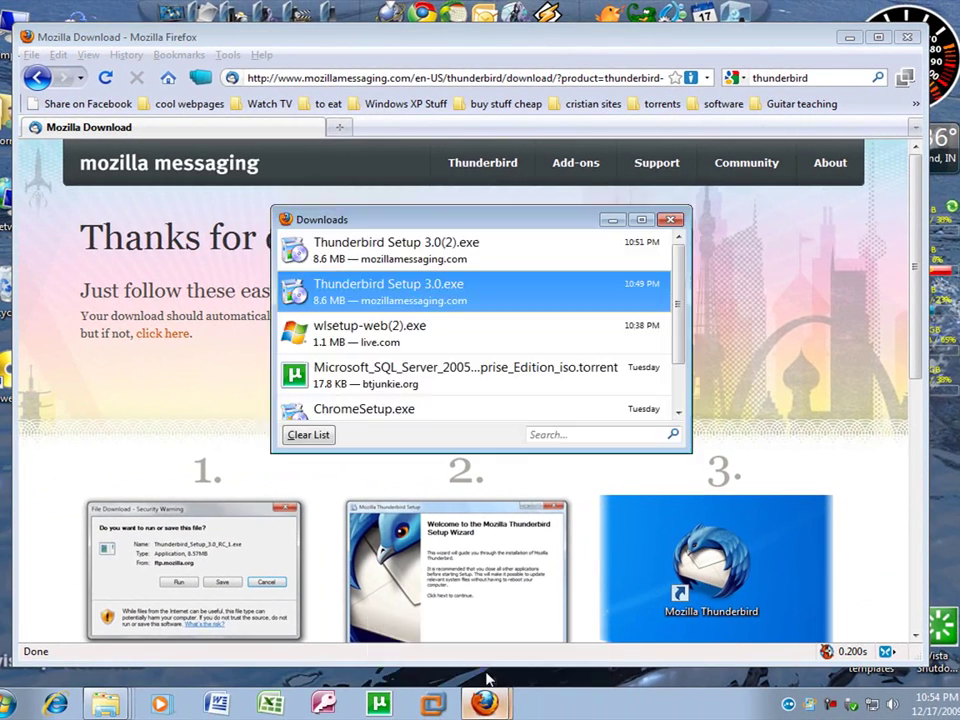
{"action": "double_click", "coordinate": [479, 289]}
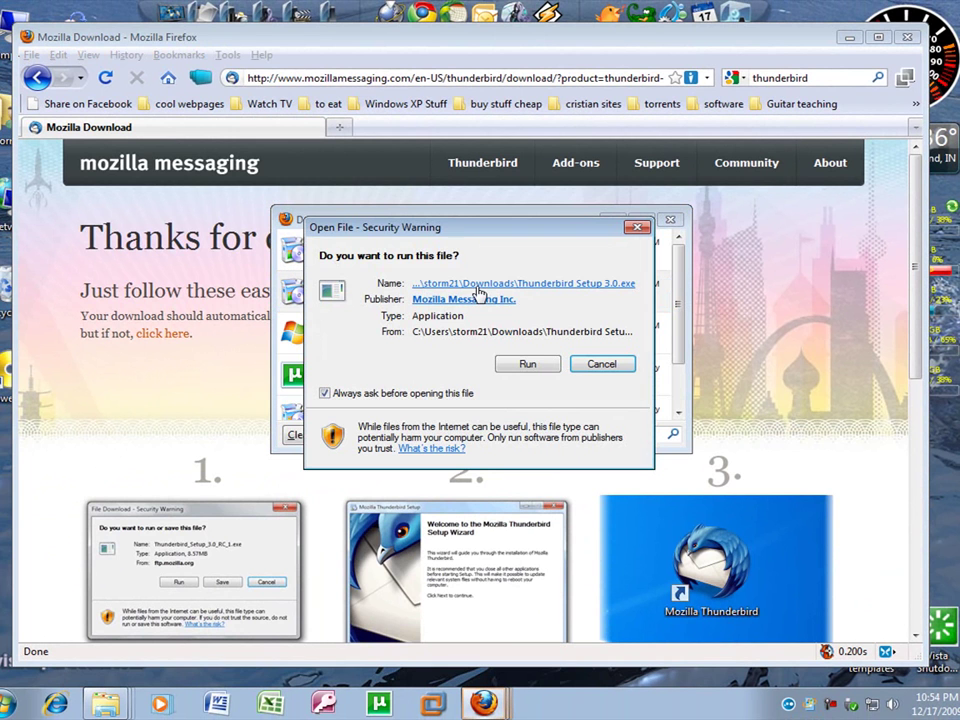
{"action": "left_click", "coordinate": [527, 365]}
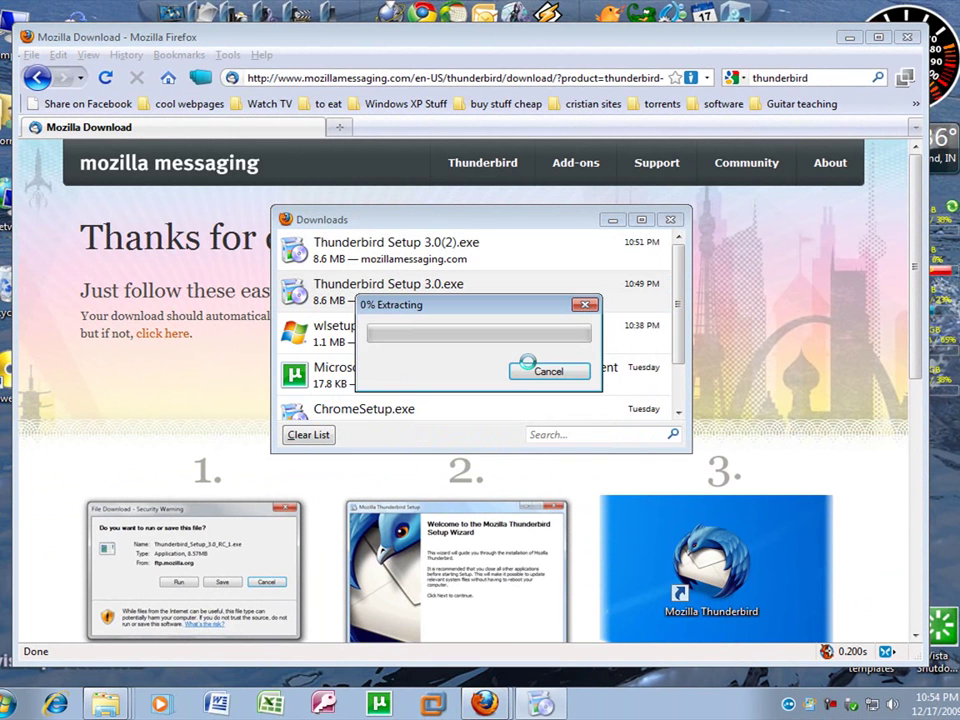
{"action": "left_click", "coordinate": [848, 37]}
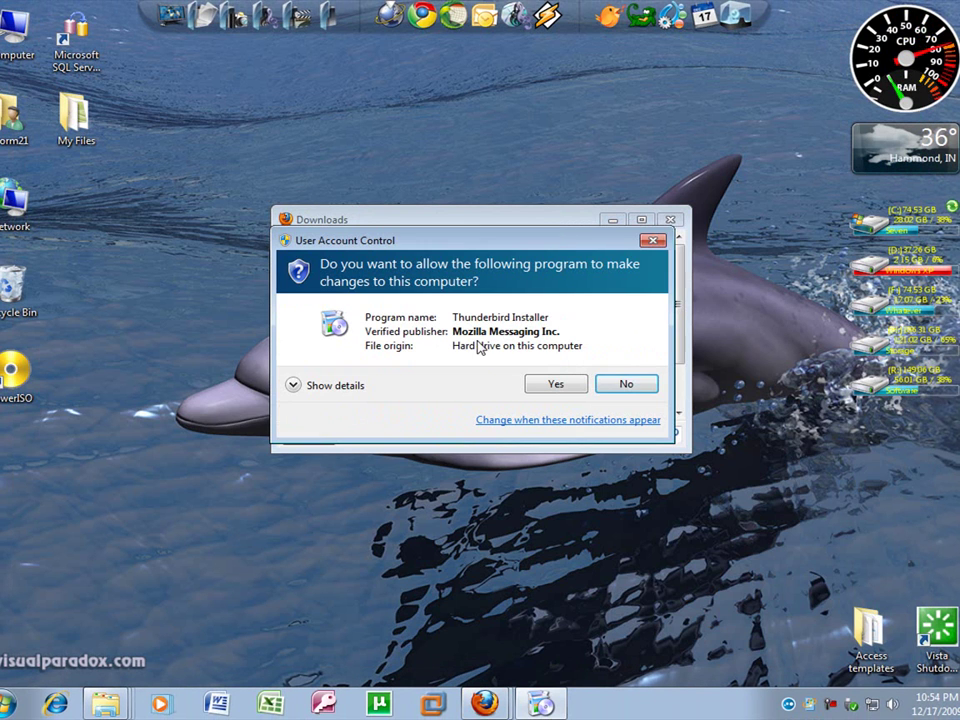
Install Thunderbird with the Standard setup type and leave Launch checked.
{"action": "left_click", "coordinate": [556, 384]}
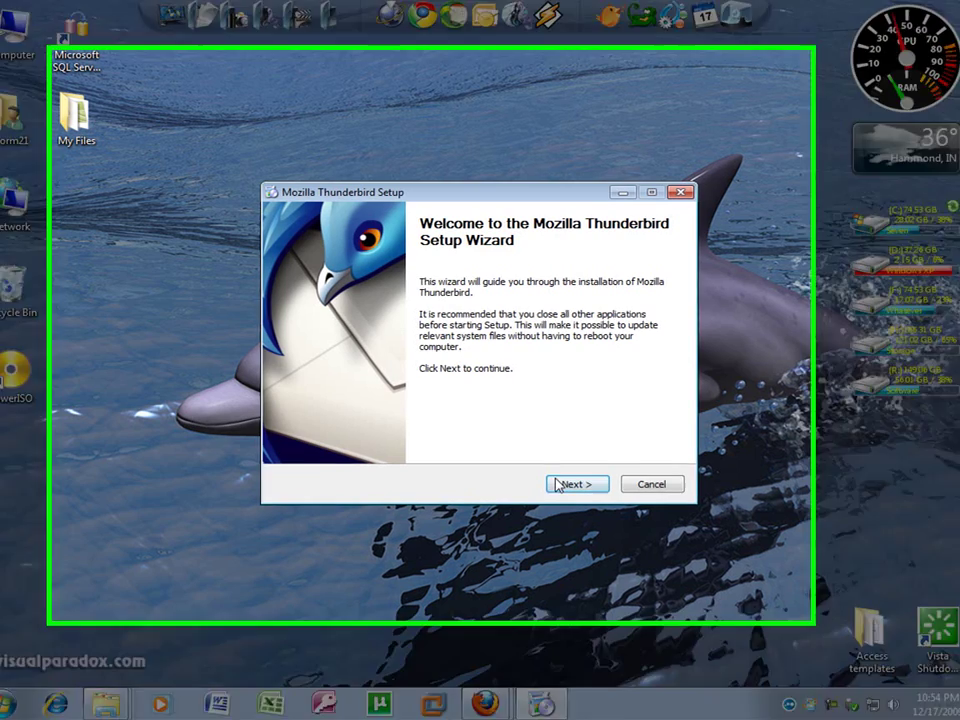
{"action": "left_click", "coordinate": [558, 486]}
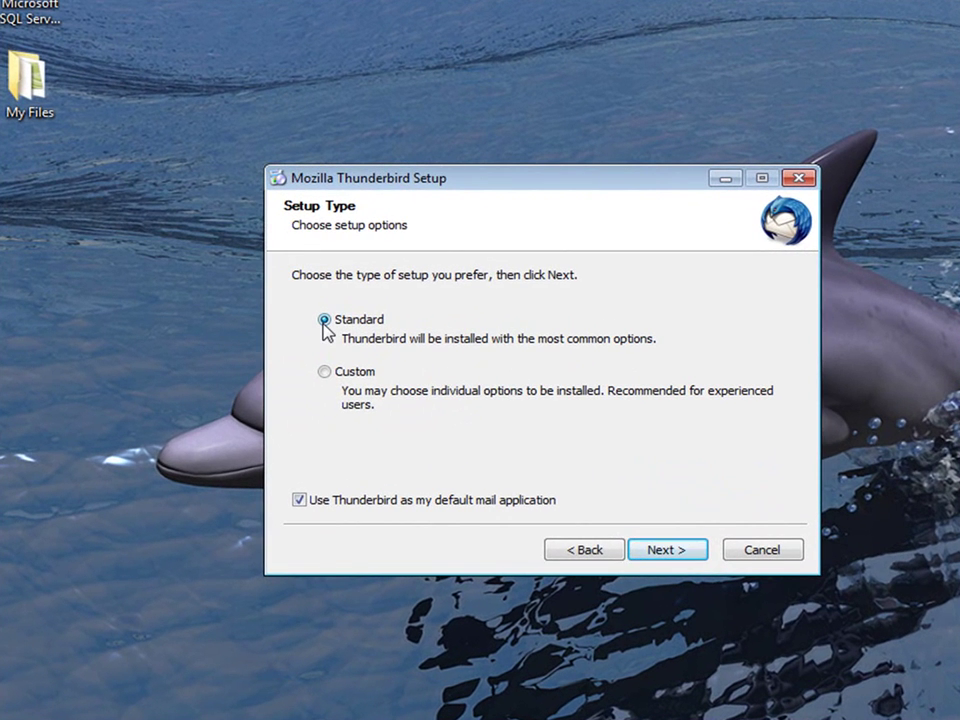
{"action": "left_click", "coordinate": [326, 374]}
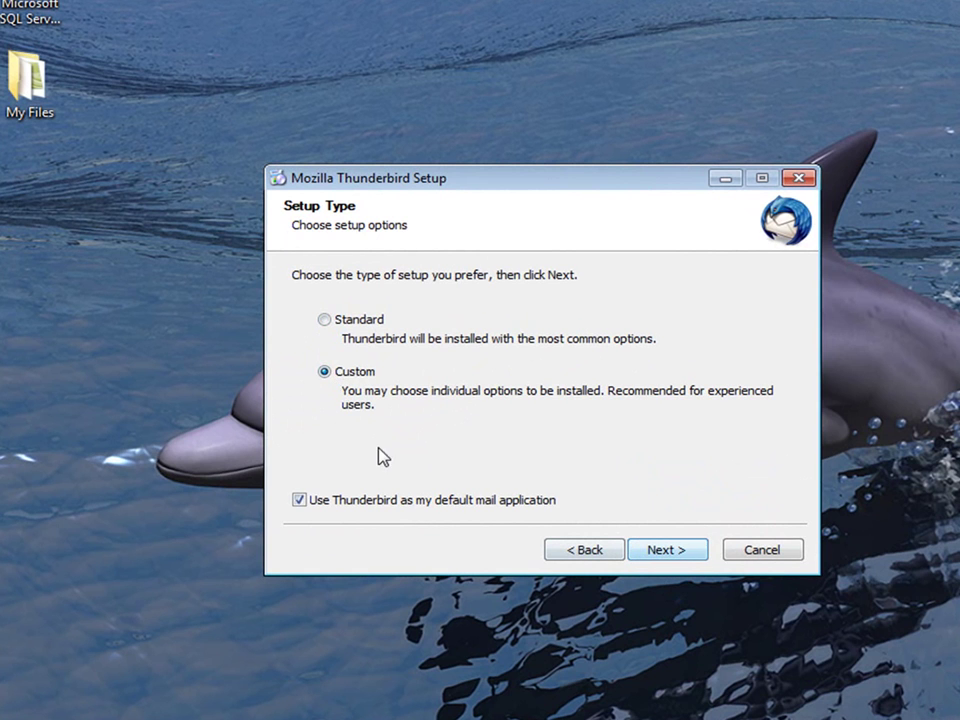
{"action": "left_click", "coordinate": [325, 321]}
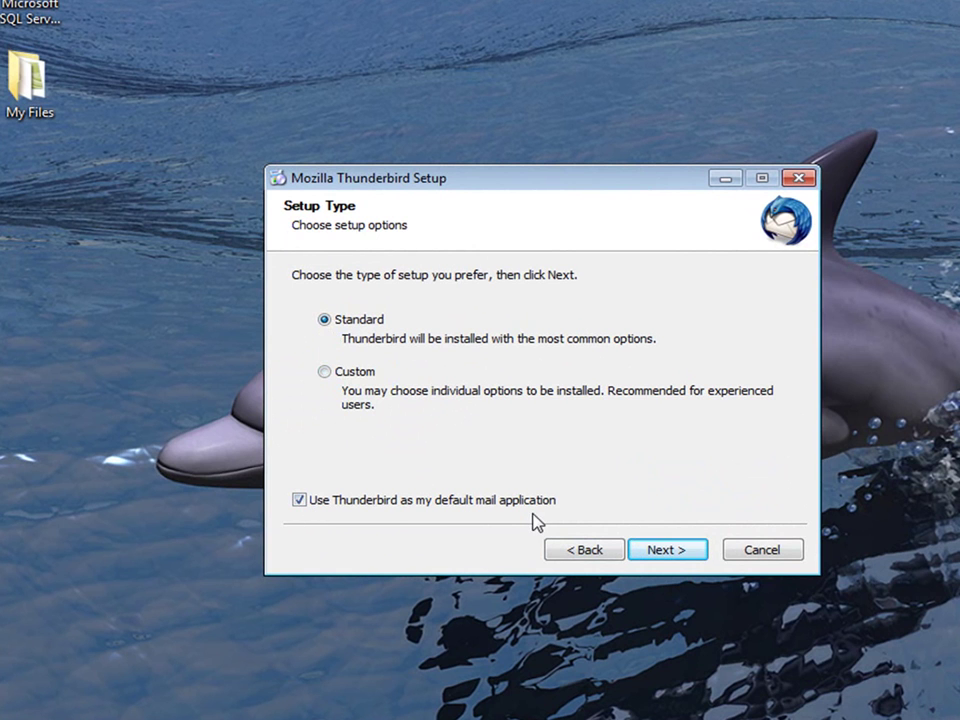
{"action": "left_click", "coordinate": [677, 553]}
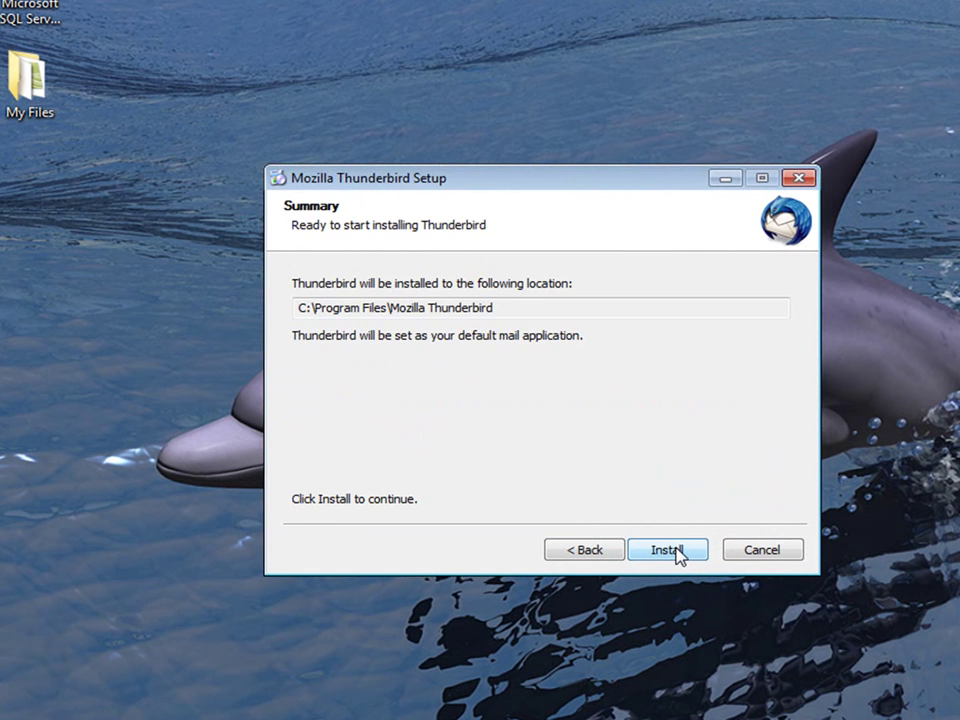
{"action": "left_click", "coordinate": [677, 553]}
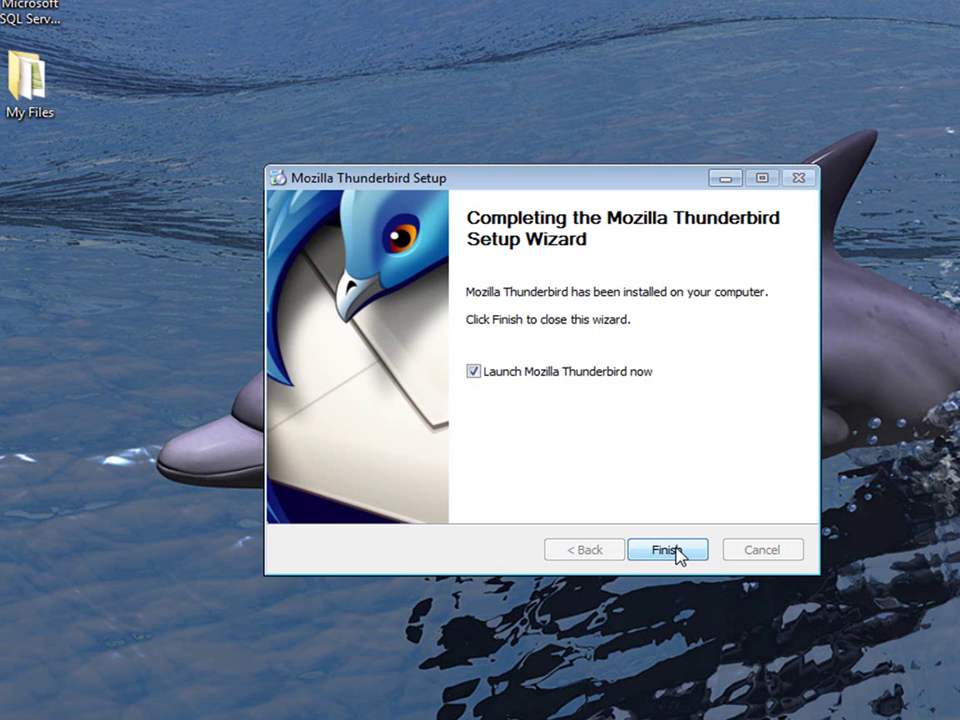
{"action": "left_click", "coordinate": [476, 375]}
Close the Migration Assistant and What's New tabs, expand Local Folders, and open Account Settings.
{"action": "left_click", "coordinate": [668, 552]}
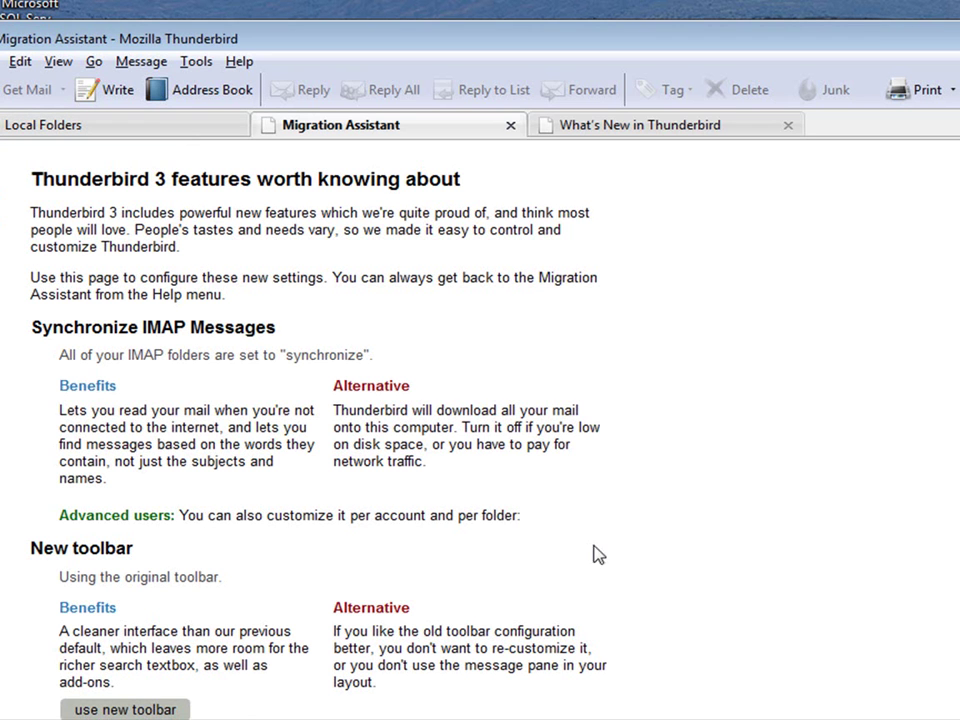
{"action": "left_click", "coordinate": [510, 125]}
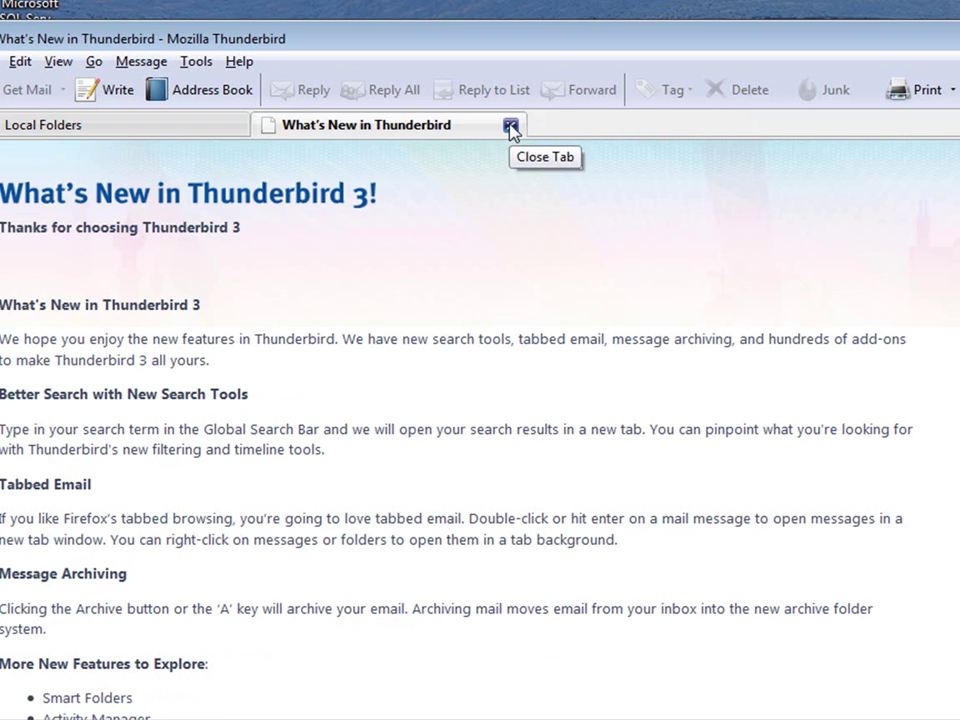
{"action": "left_click", "coordinate": [510, 127]}
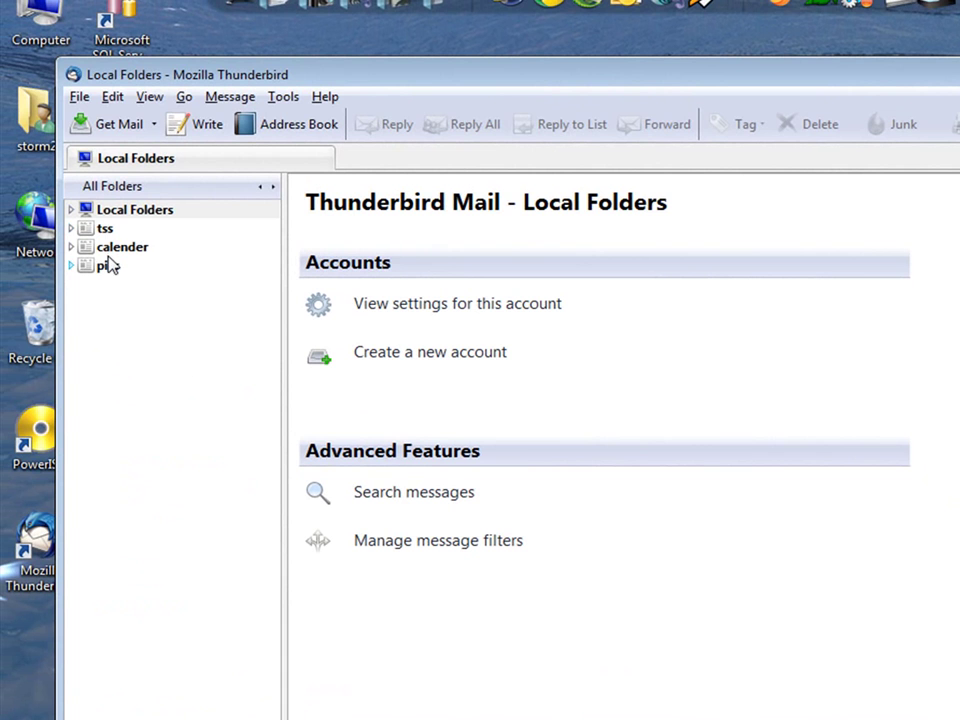
{"action": "left_click", "coordinate": [73, 211]}
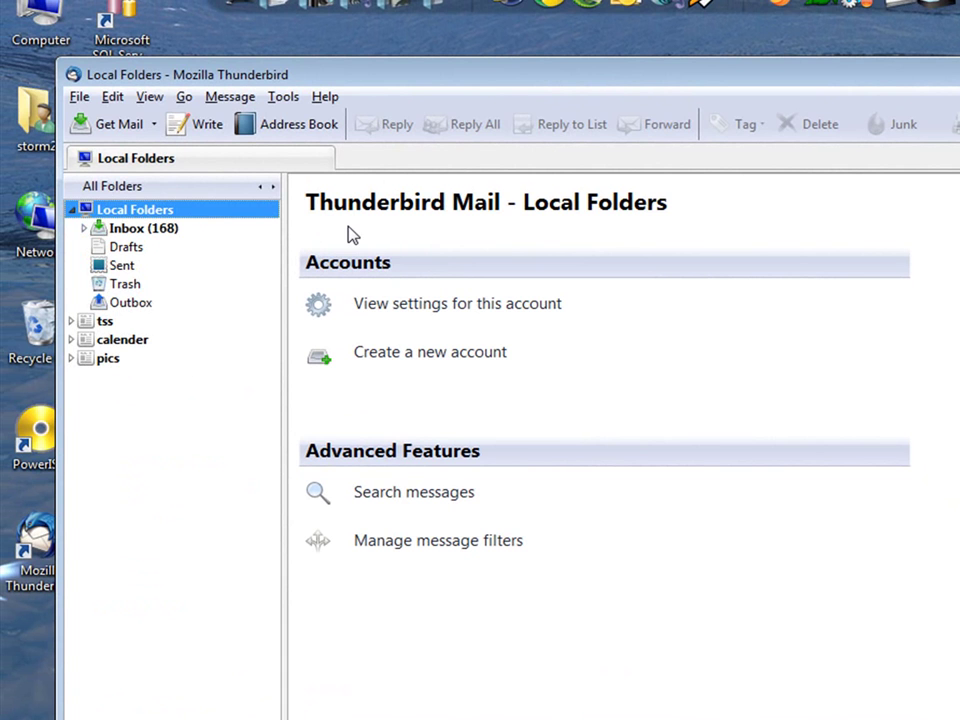
{"action": "left_click", "coordinate": [284, 98]}
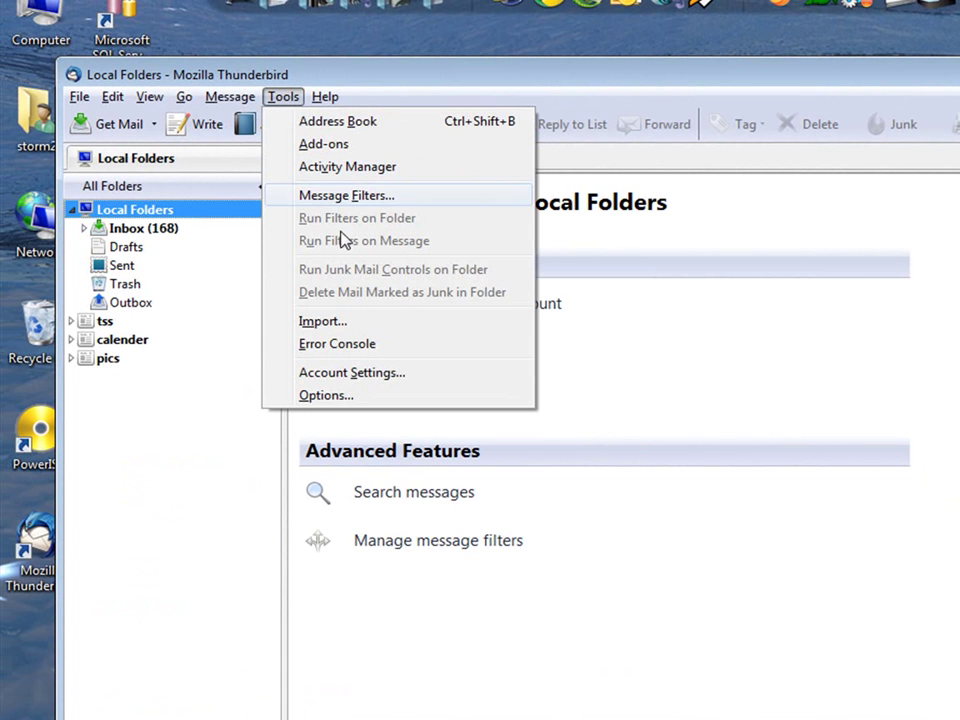
{"action": "left_click", "coordinate": [432, 377]}
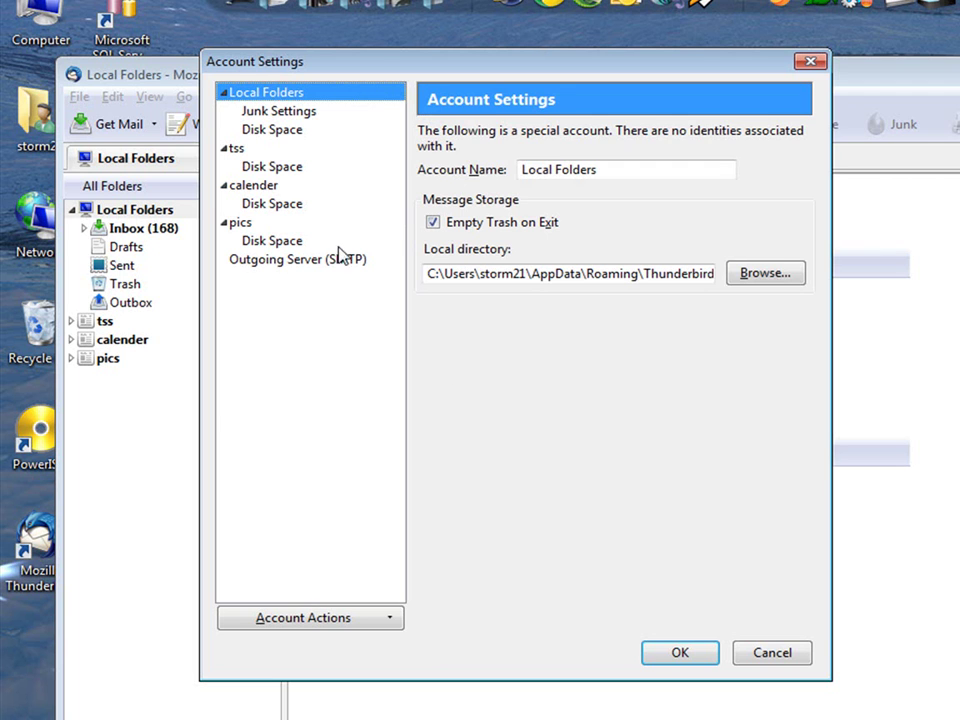
Add a mail account, entering the display name, the Gmail address and the account password.
{"action": "left_click", "coordinate": [366, 622]}
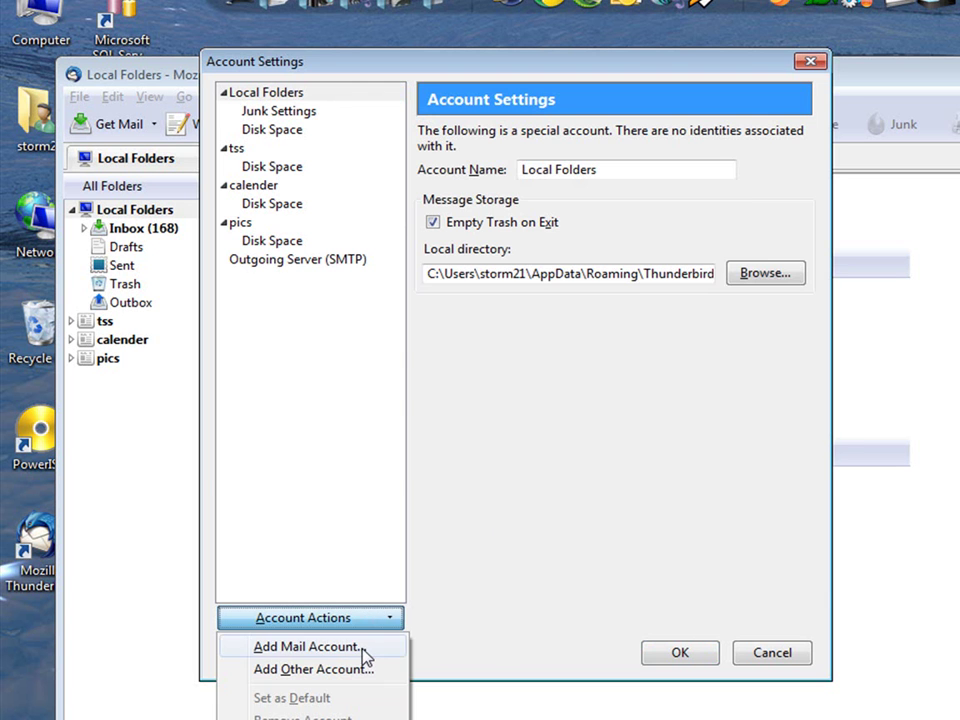
{"action": "left_click", "coordinate": [364, 652]}
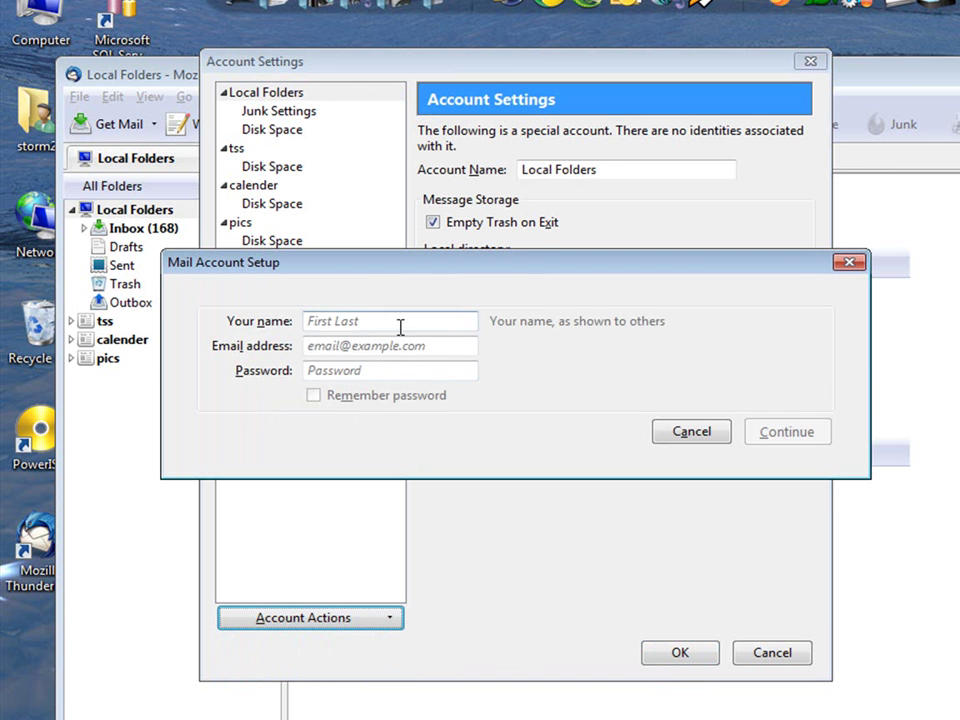
{"action": "left_click", "coordinate": [400, 324]}
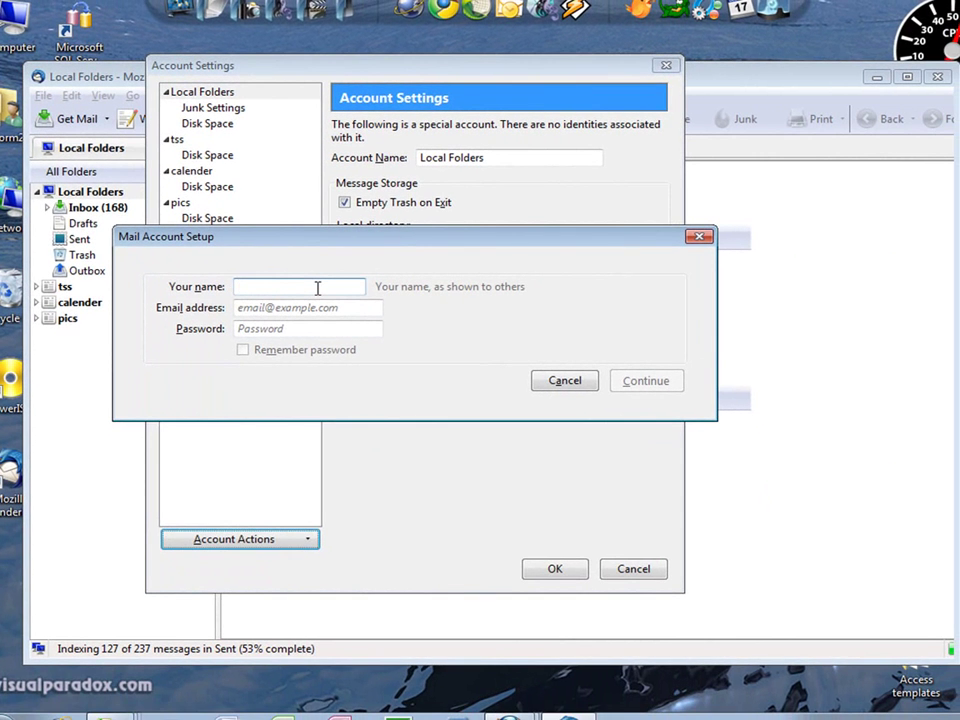
{"action": "type", "text": "TheDIY"}
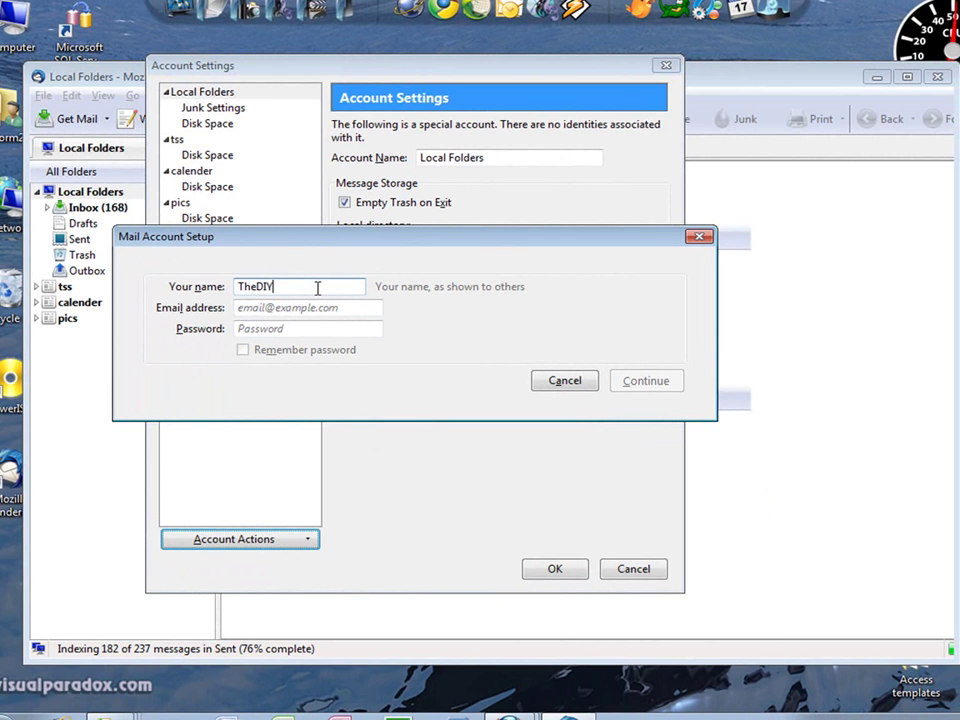
{"action": "type", "text": "pc"}
{"action": "key", "text": "Tab"}
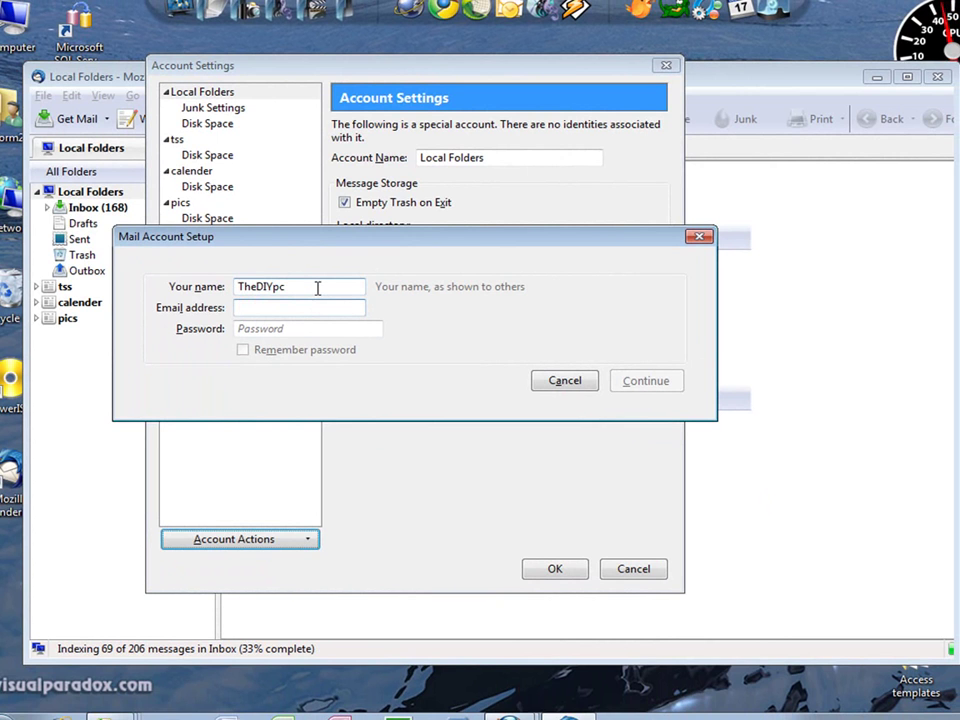
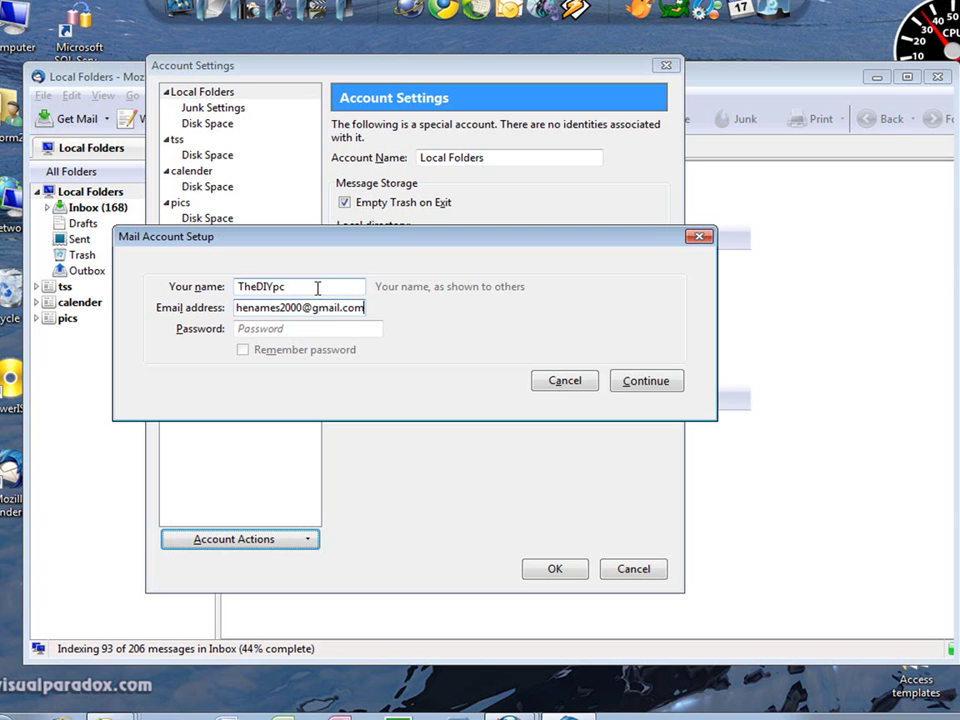
{"action": "key", "text": "Tab"}
{"action": "type", "text": "passwo"}
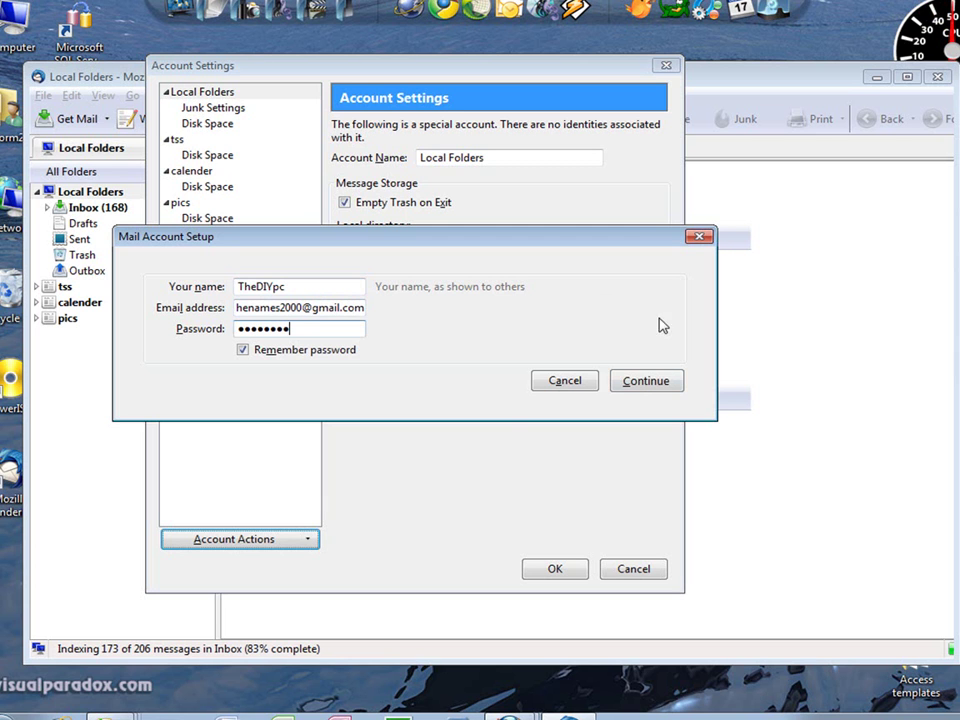
Detect the Gmail server settings and try creating the account.
{"action": "left_click", "coordinate": [655, 386]}
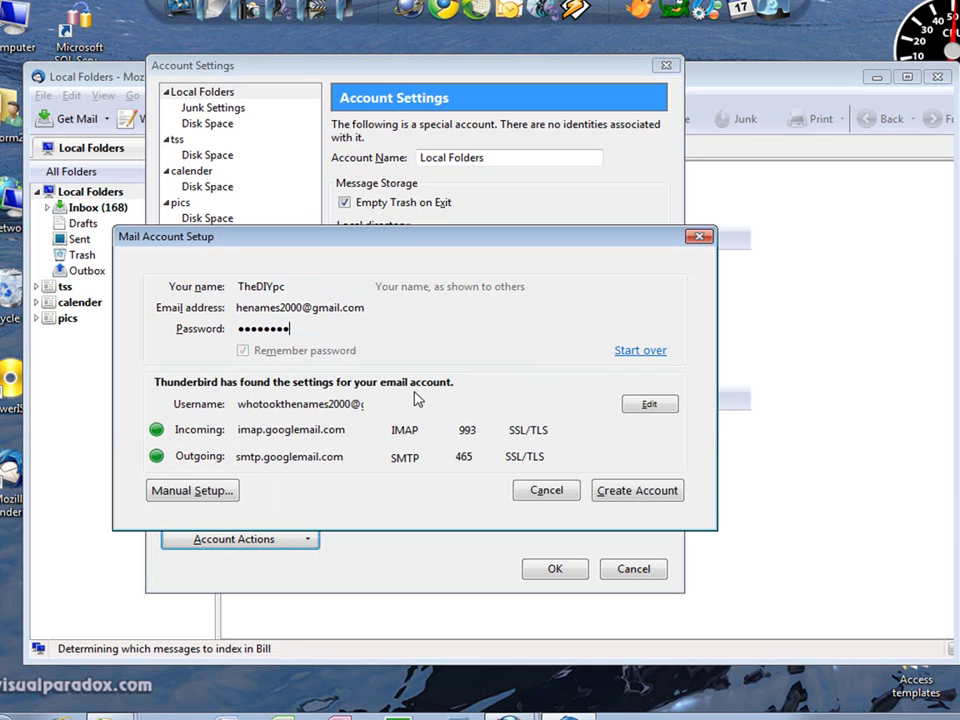
{"action": "left_click", "coordinate": [637, 490]}
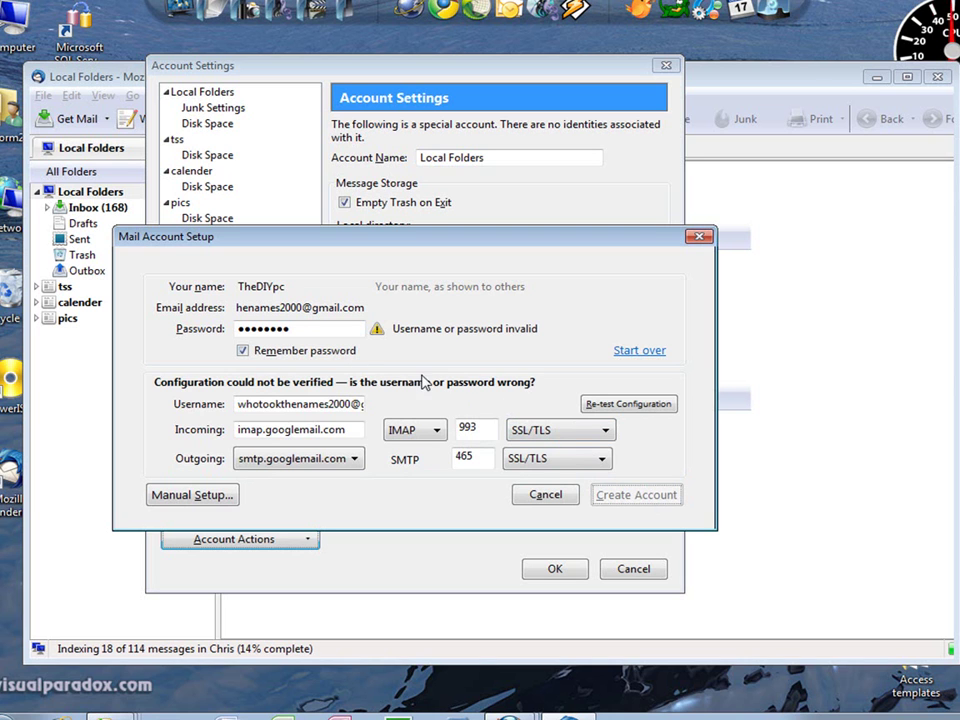
Re-enter the account password, re-test the configuration, and create the Gmail account.
{"action": "double_click", "coordinate": [310, 333]}
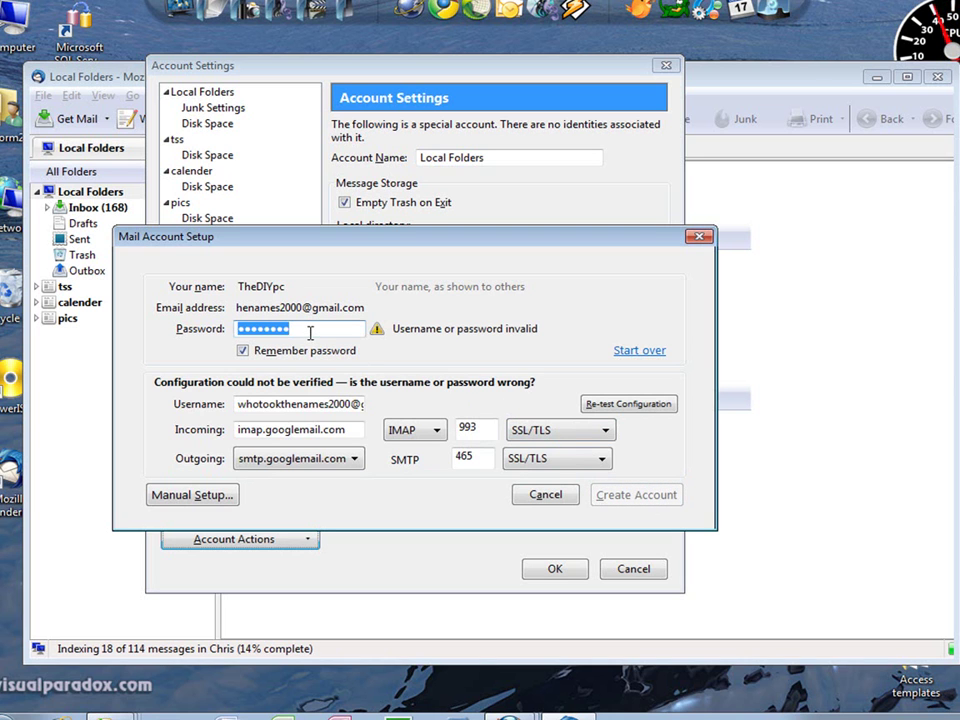
{"action": "type", "text": "*****"}
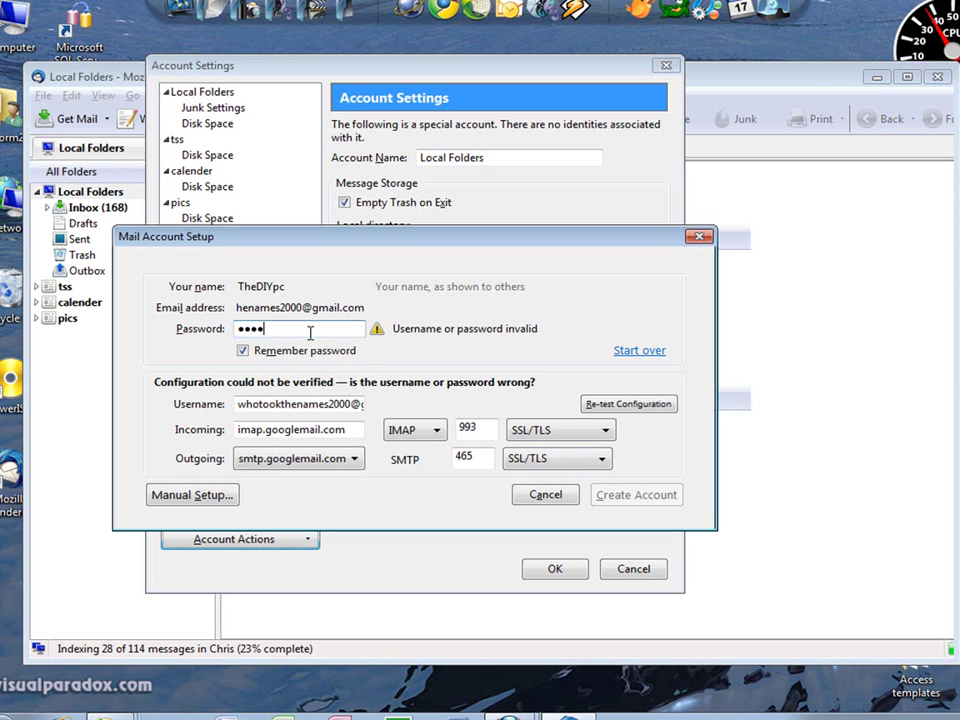
{"action": "type", "text": "**"}
{"action": "left_click", "coordinate": [645, 404]}
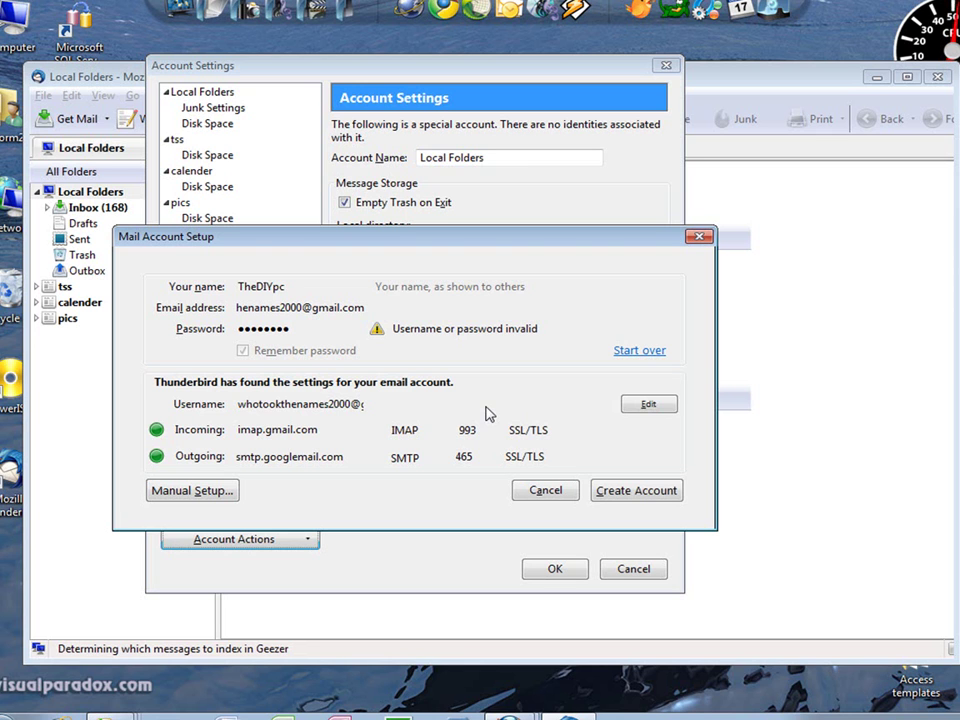
{"action": "left_click", "coordinate": [647, 505]}
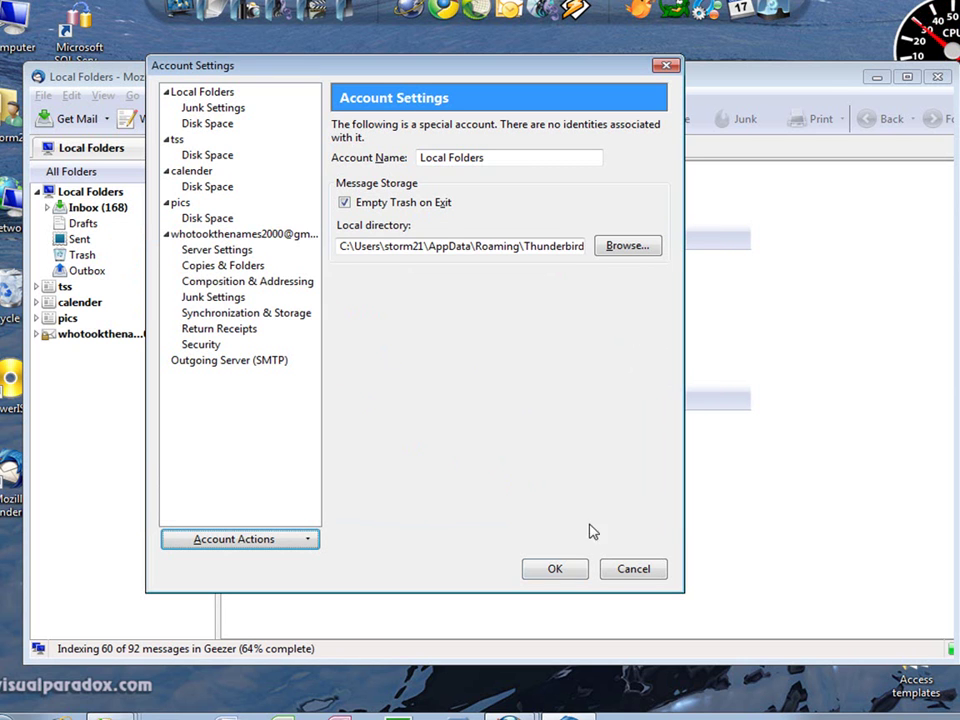
Close Account Settings, expand the Gmail account and its [Gmail] folder, view All Mail, then open Inbox.
{"action": "left_click", "coordinate": [557, 570]}
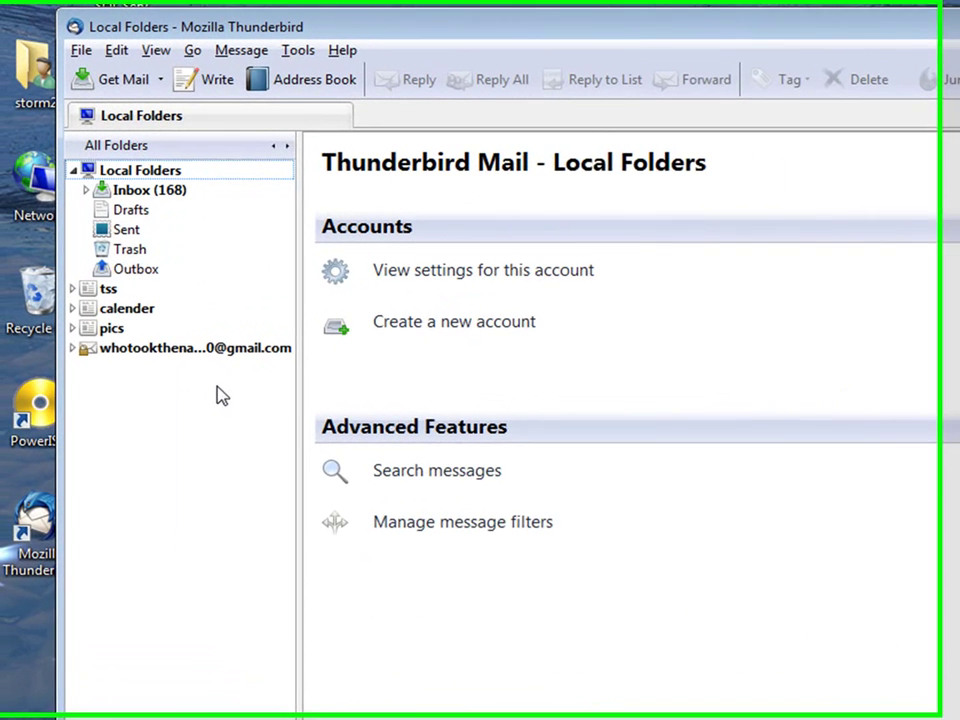
{"action": "left_click", "coordinate": [170, 349]}
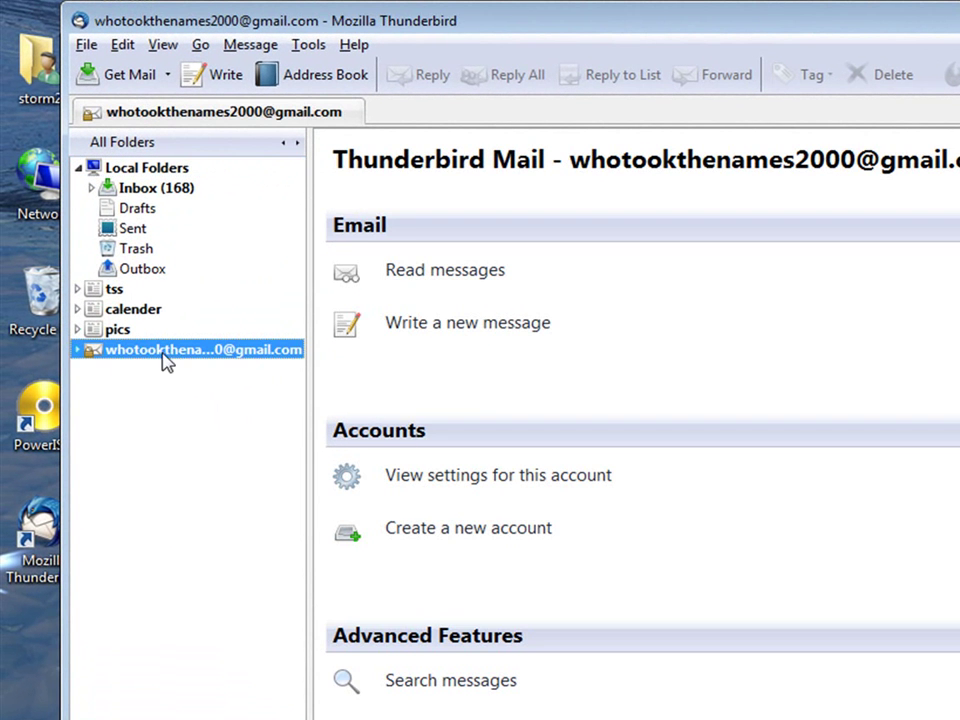
{"action": "left_click", "coordinate": [77, 351]}
{"action": "left_click", "coordinate": [131, 372]}
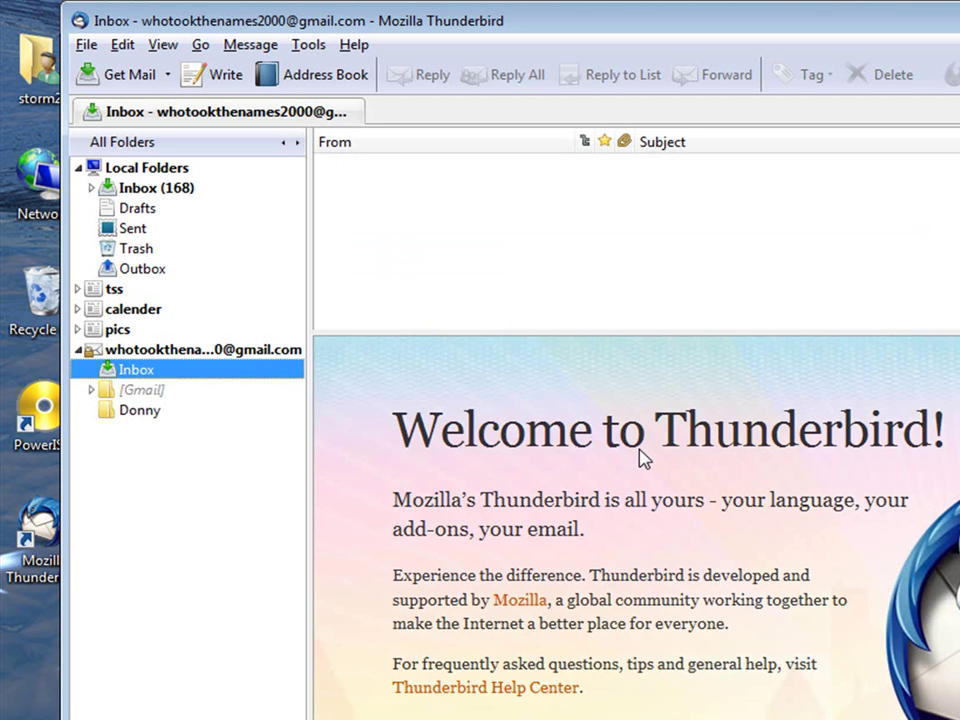
{"action": "left_click", "coordinate": [157, 400]}
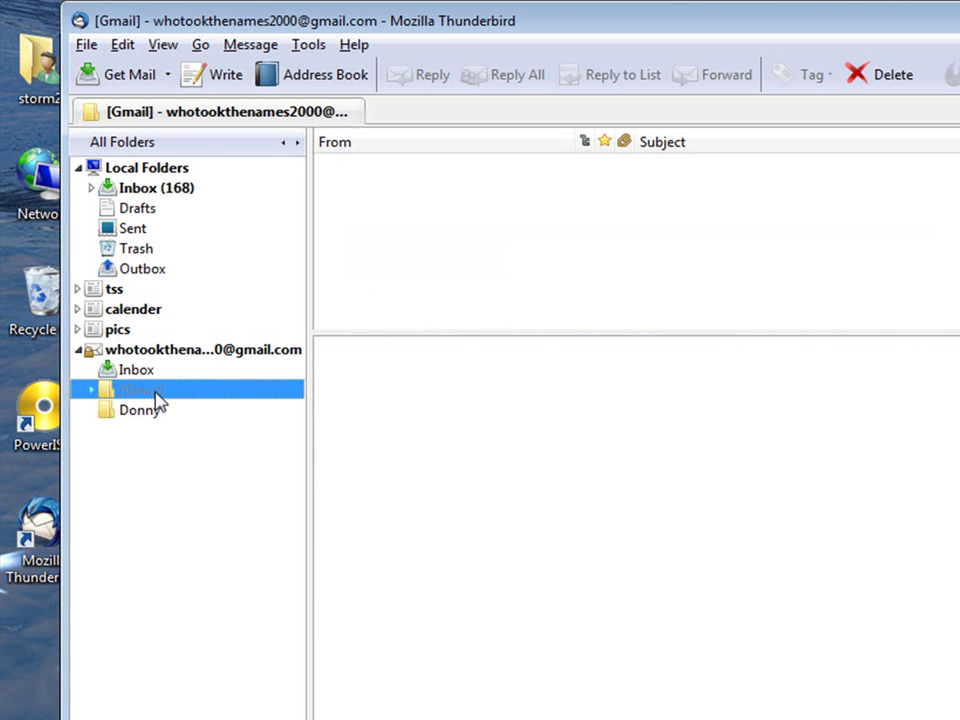
{"action": "left_click", "coordinate": [92, 396]}
{"action": "left_click", "coordinate": [168, 451]}
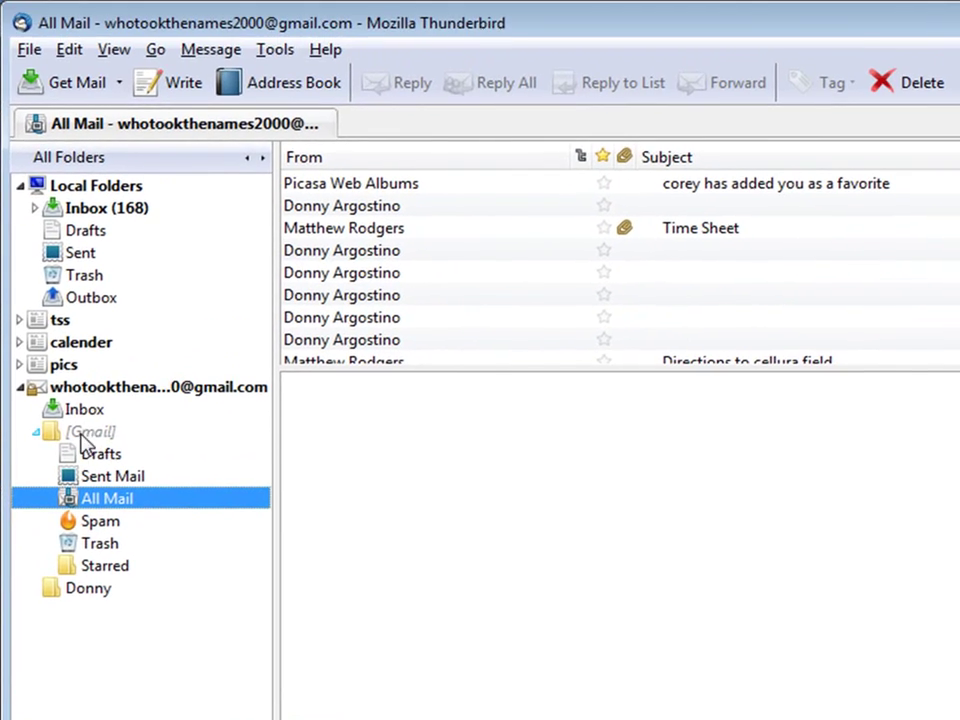
{"action": "left_click", "coordinate": [97, 343]}
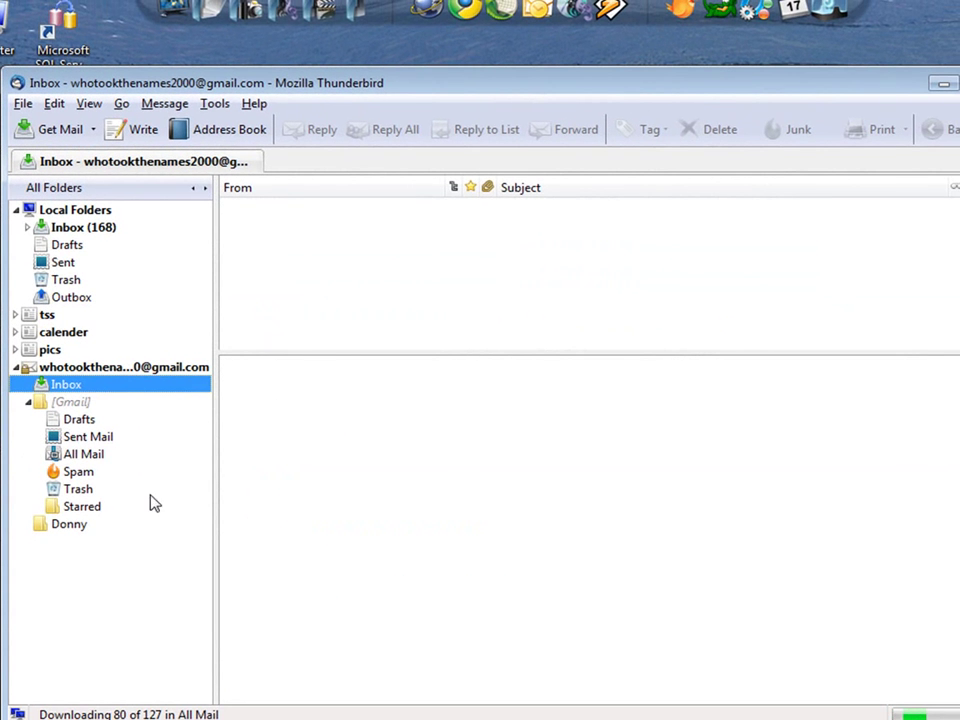
Send a message with subject 'E-mail test' and body 'Test' to the Gmail address.
{"action": "left_click", "coordinate": [131, 129]}
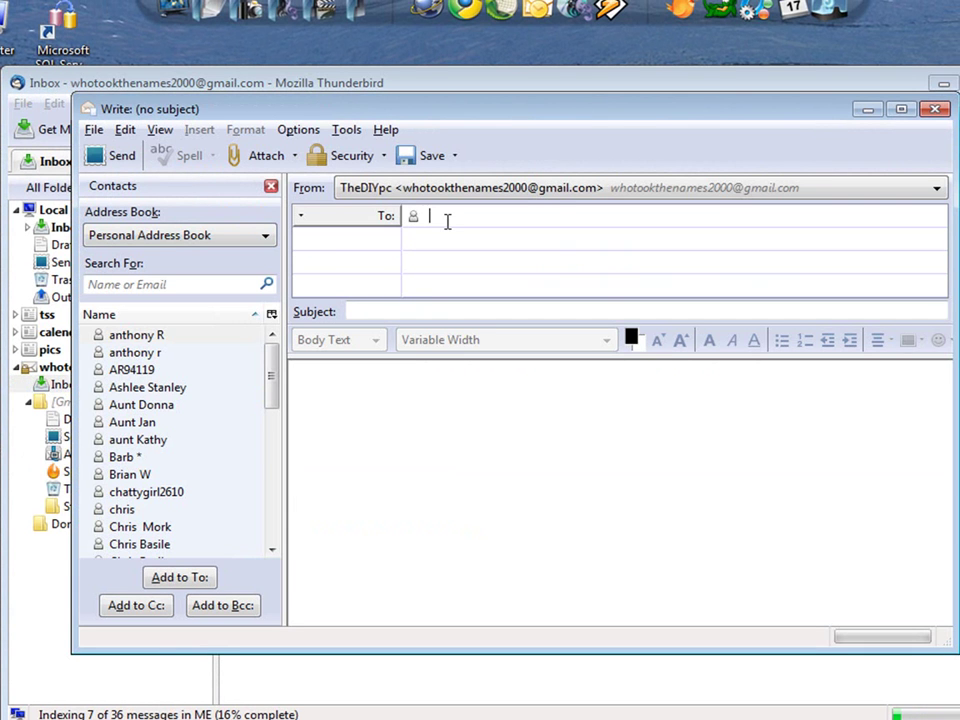
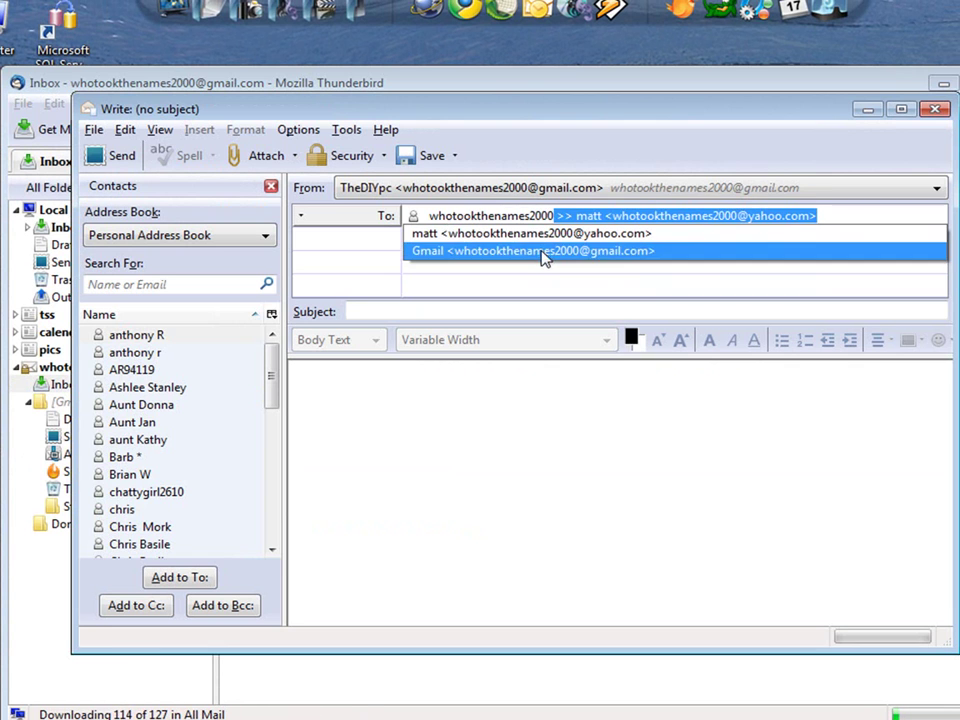
{"action": "left_click", "coordinate": [546, 251]}
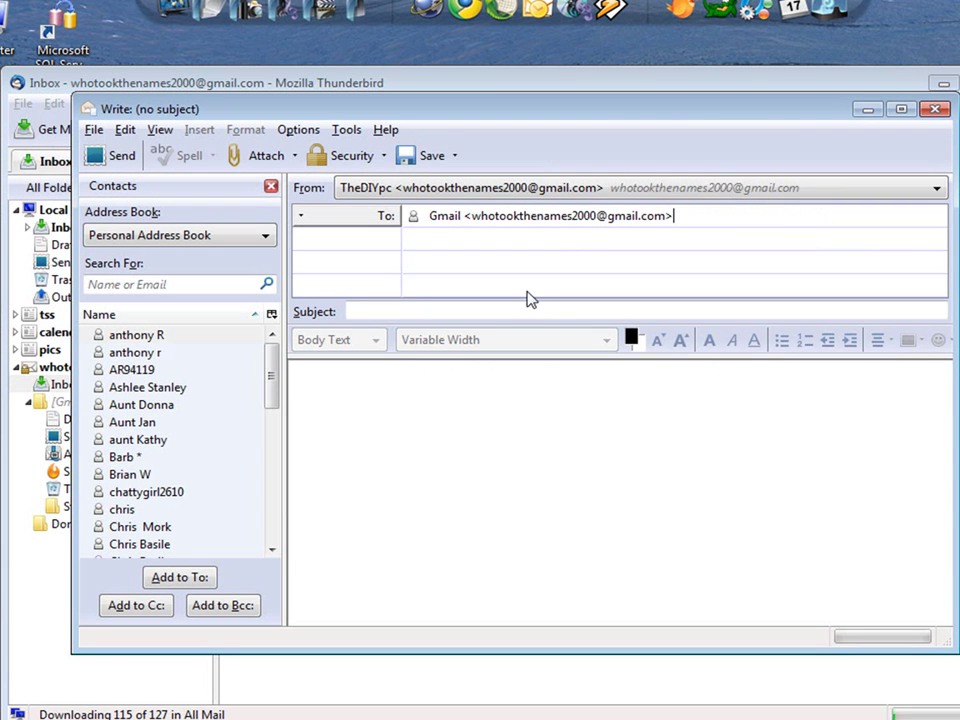
{"action": "left_click", "coordinate": [530, 309]}
{"action": "type", "text": "E-mai"}
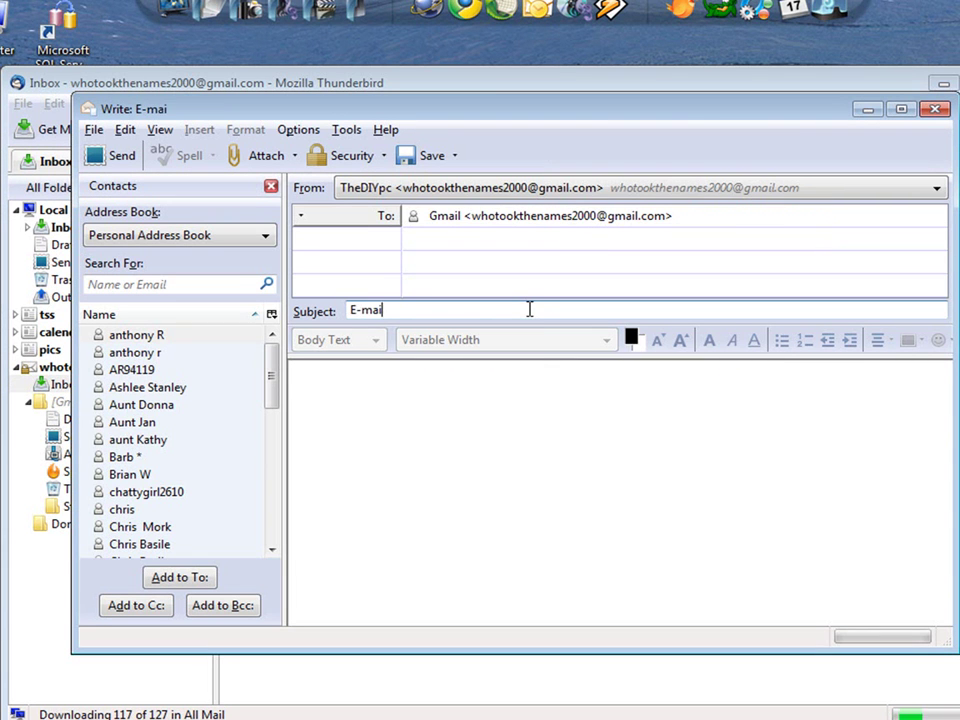
{"action": "type", "text": "l test"}
{"action": "key", "text": "Tab"}
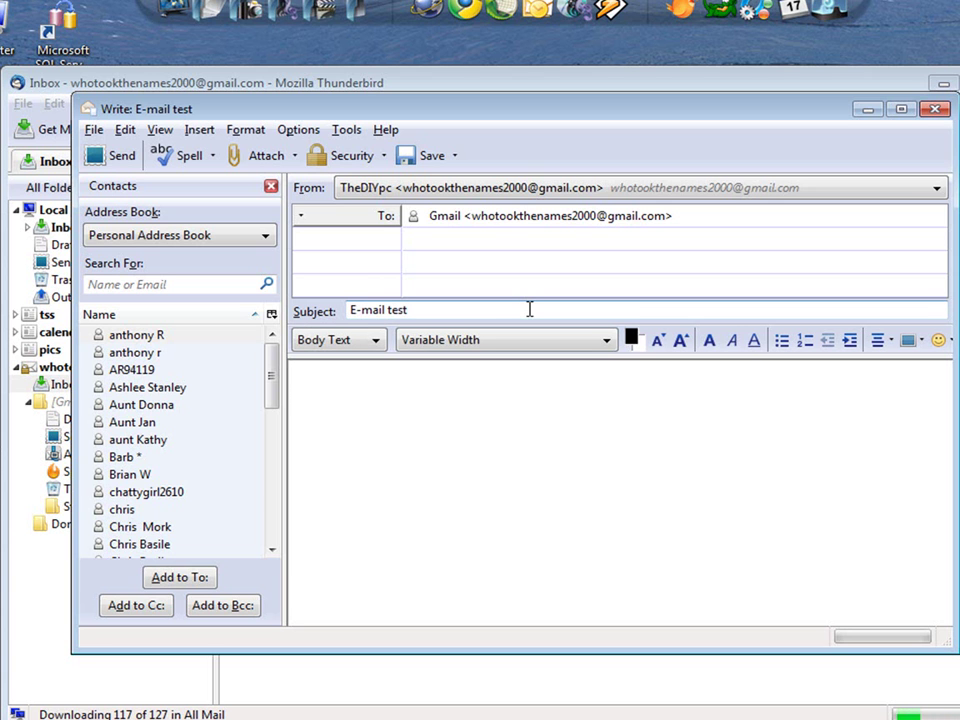
{"action": "type", "text": "Test"}
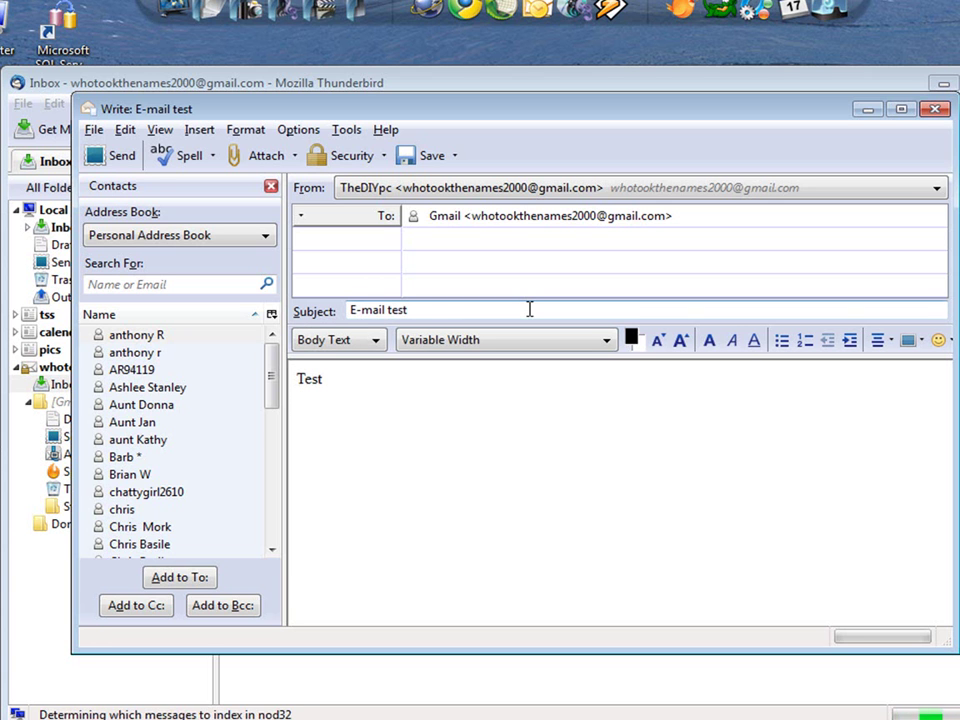
{"action": "left_click", "coordinate": [122, 158]}
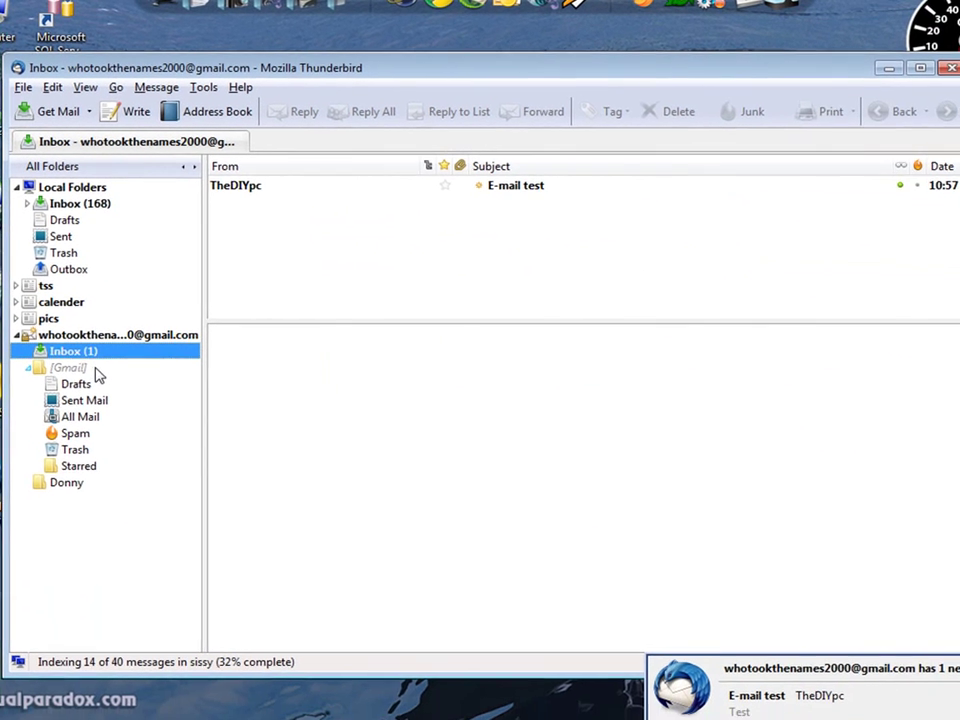
Preview the received E-mail test message, then minimize Thunderbird.
{"action": "left_click", "coordinate": [274, 190]}
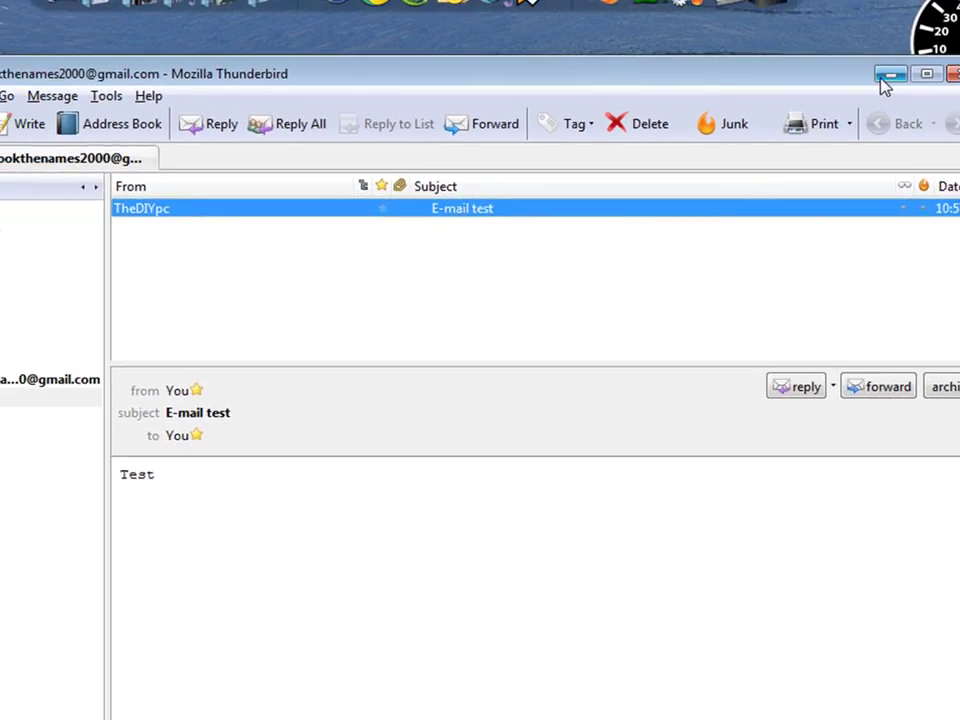
{"action": "left_click", "coordinate": [933, 73]}
Restore Firefox, go to google.com, and search for gmail.
{"action": "mouse_move", "coordinate": [492, 706]}
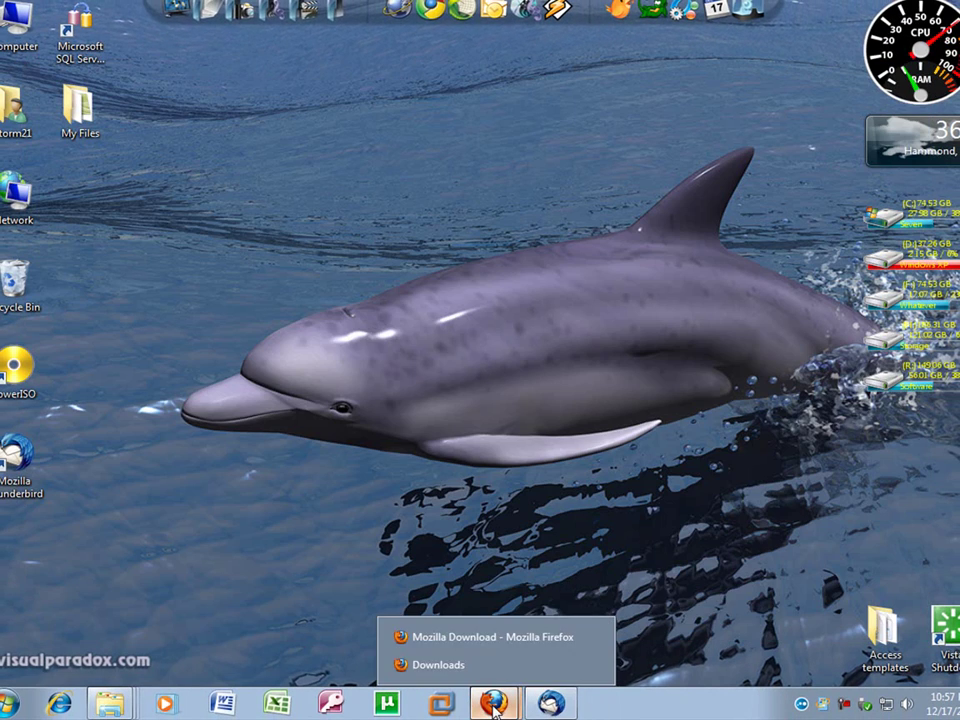
{"action": "left_click", "coordinate": [497, 636]}
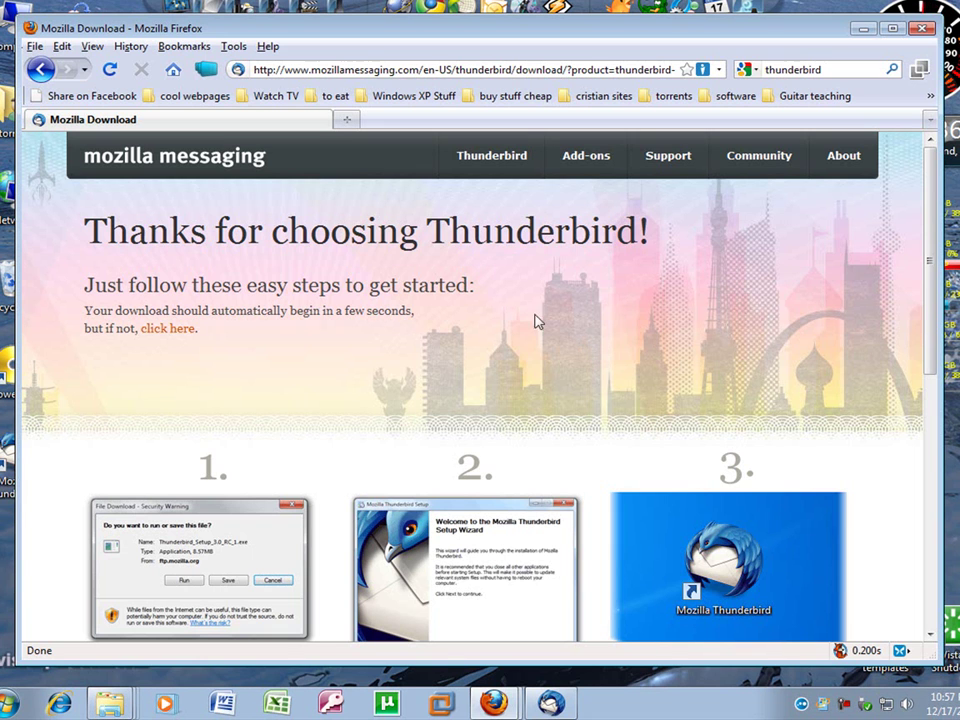
{"action": "left_click", "coordinate": [420, 72]}
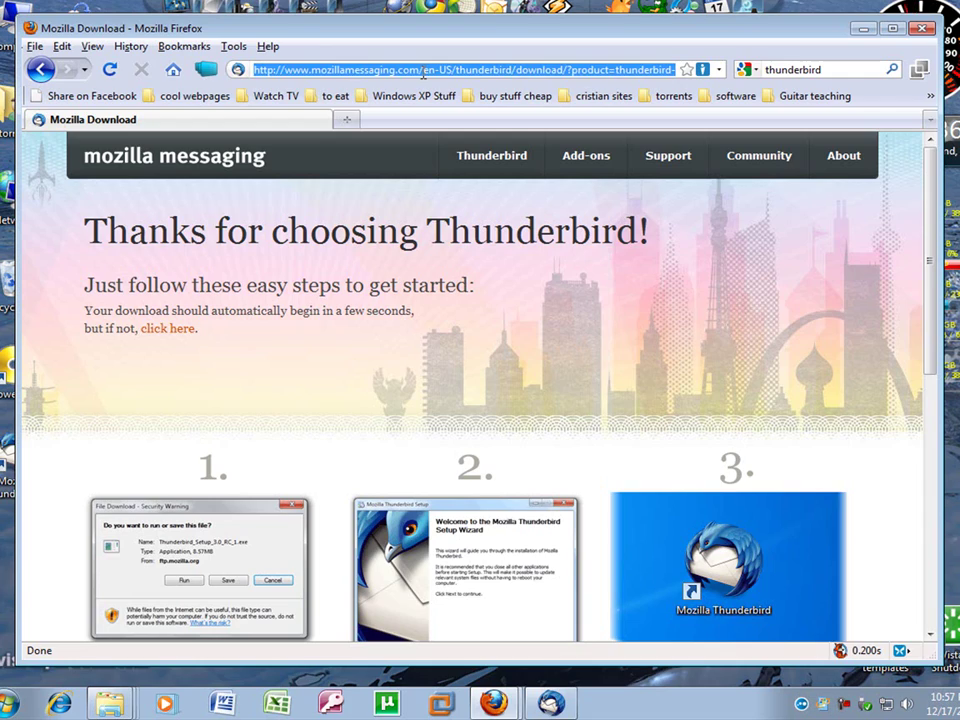
{"action": "type", "text": "google.com"}
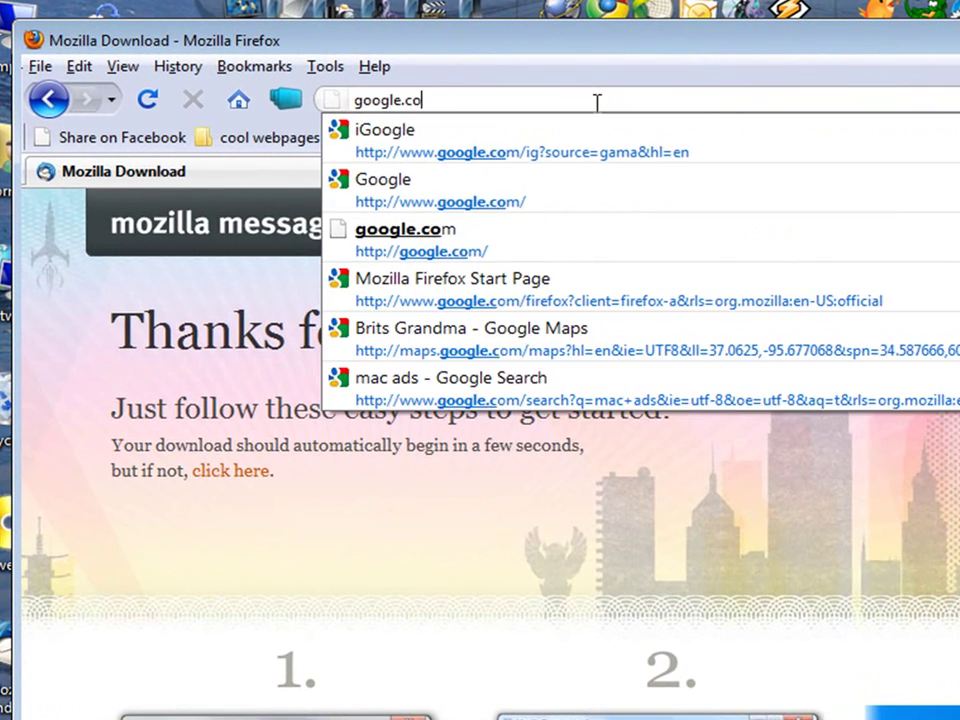
{"action": "key", "text": "Return"}
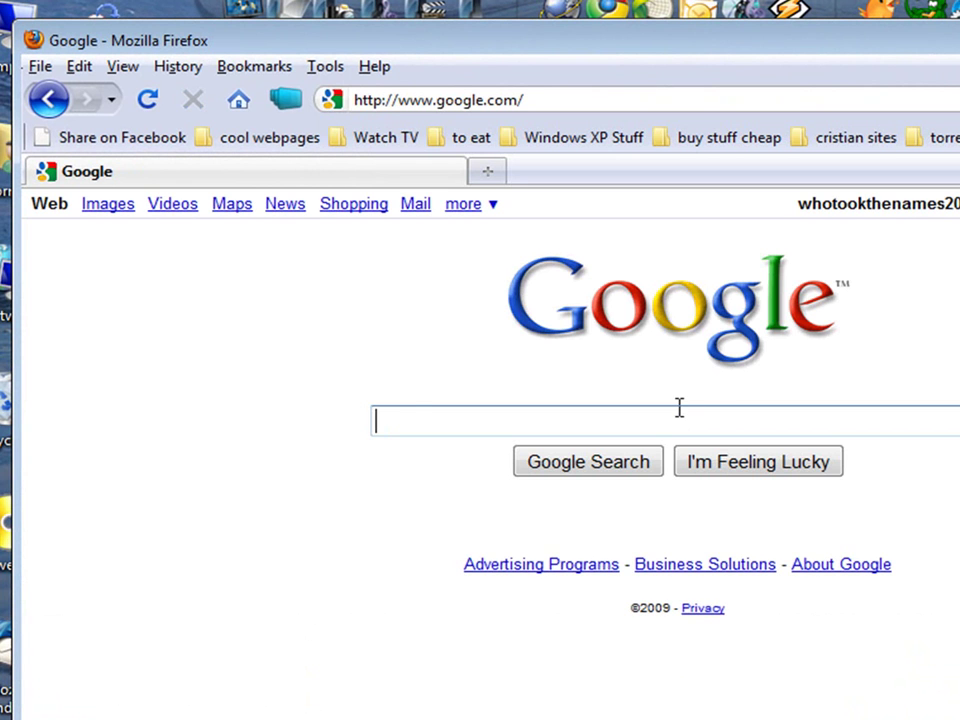
{"action": "type", "text": "gmail"}
{"action": "key", "text": "Return"}
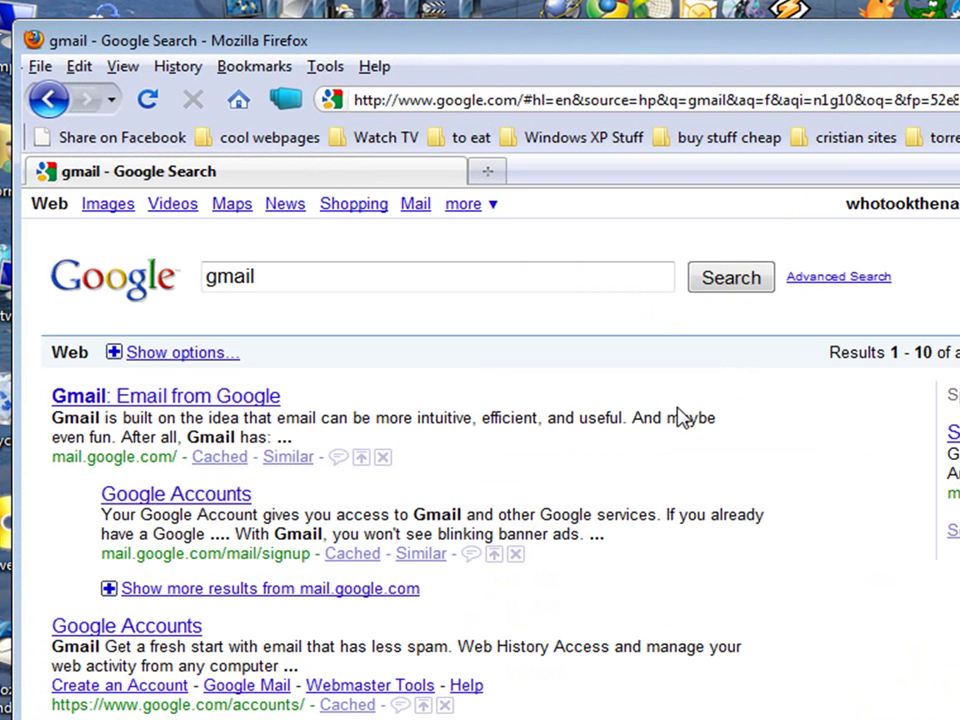
From the 'Gmail: Email from Google' search result, open Gmail's 'Create an account' sign-up form.
{"action": "left_click", "coordinate": [148, 400]}
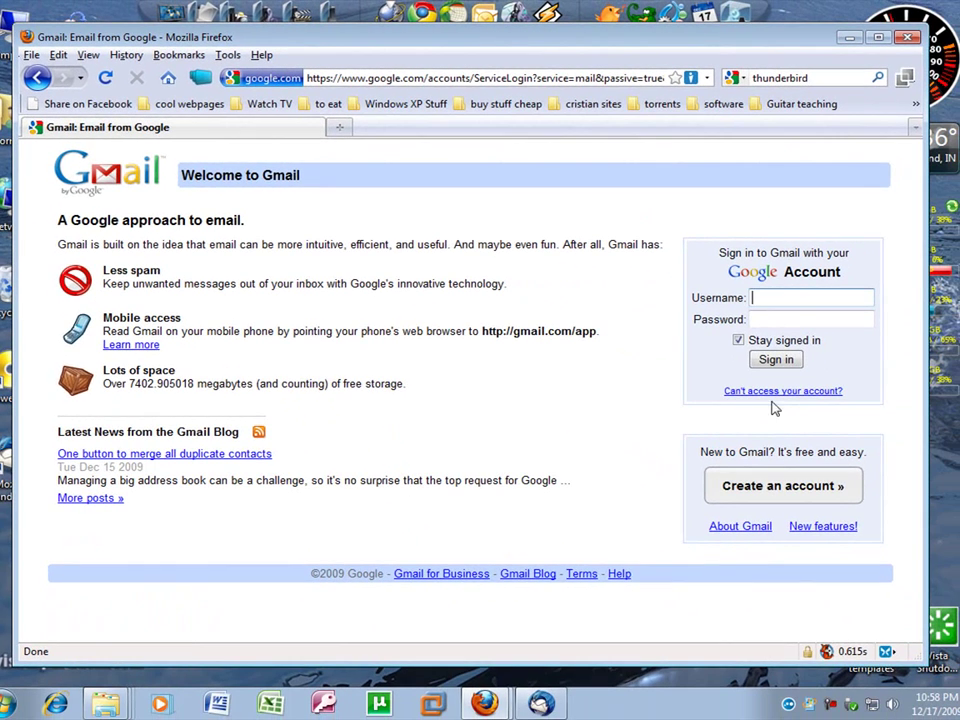
{"action": "left_click", "coordinate": [795, 489]}
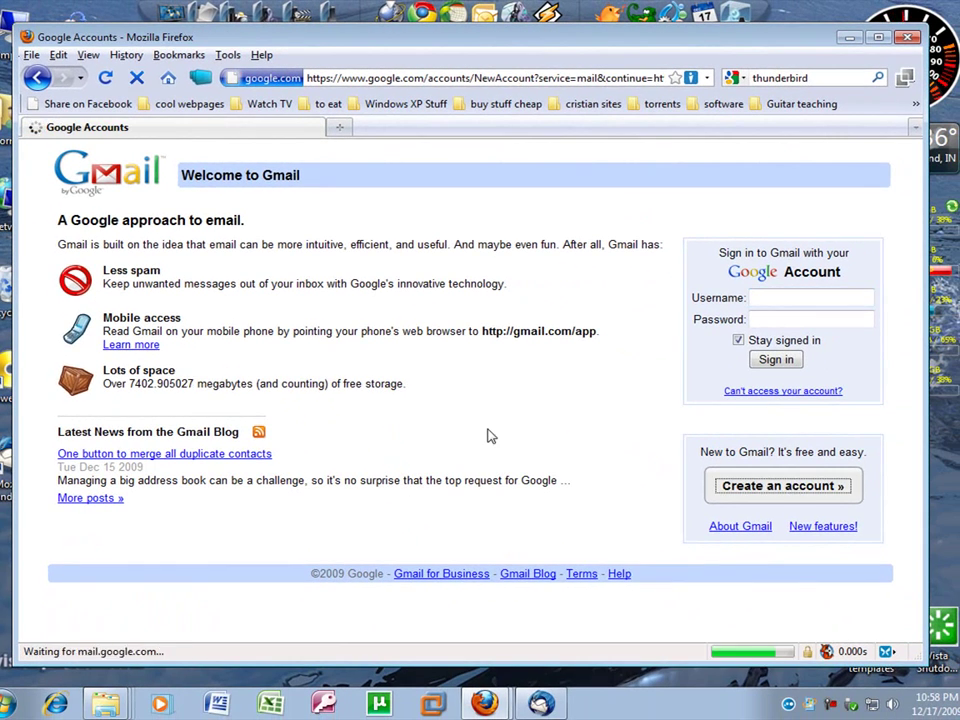
{"action": "scroll", "coordinate": [455, 447], "scroll_direction": "down", "scroll_amount": 4}
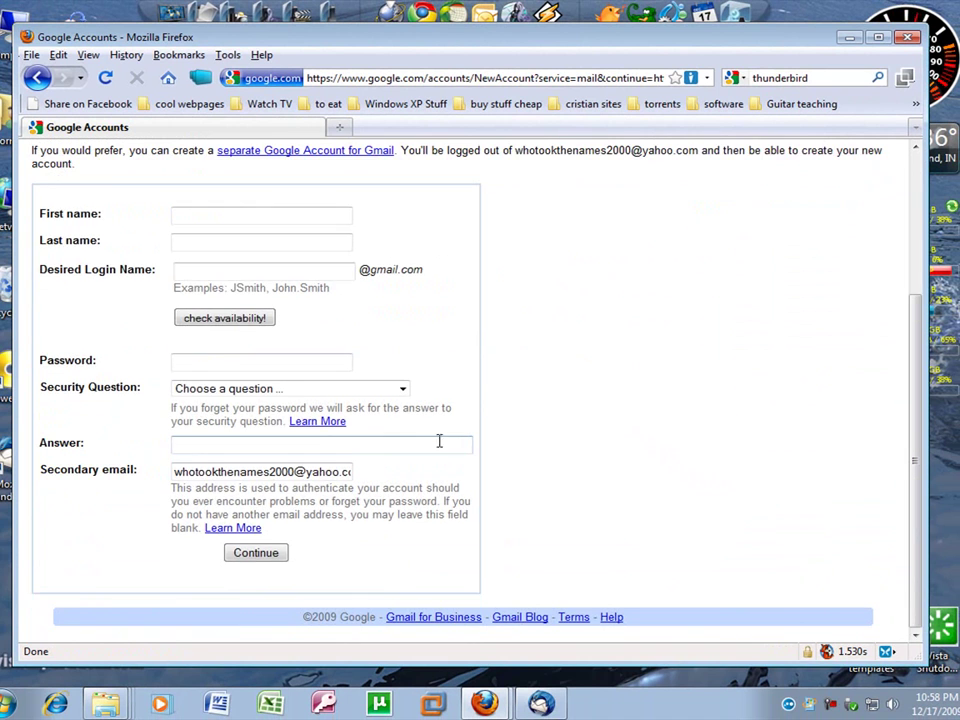
{"action": "scroll", "coordinate": [384, 446], "scroll_direction": "up", "scroll_amount": 4}
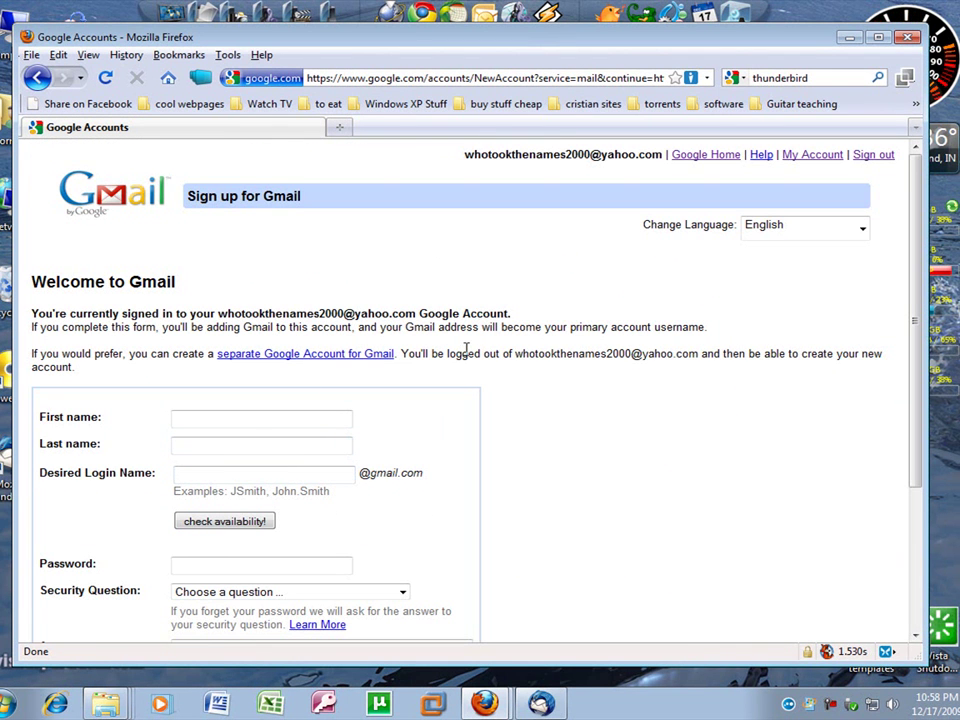
Close the Firefox window, then close Thunderbird from its title-bar menu.
{"action": "left_click", "coordinate": [905, 38]}
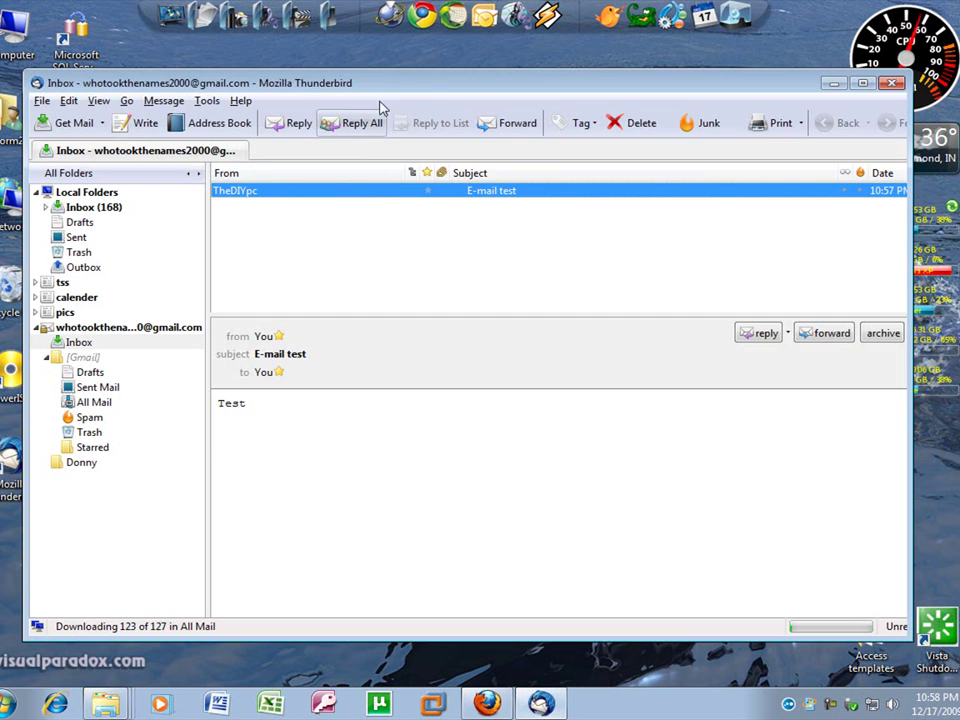
{"action": "right_click", "coordinate": [401, 88]}
{"action": "left_click", "coordinate": [440, 189]}
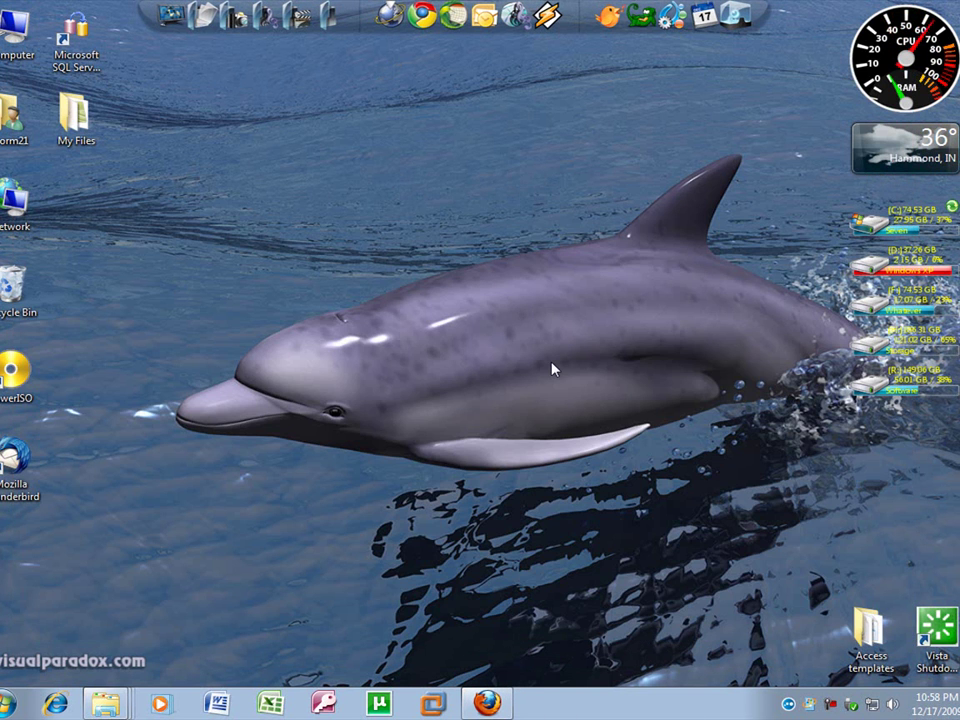